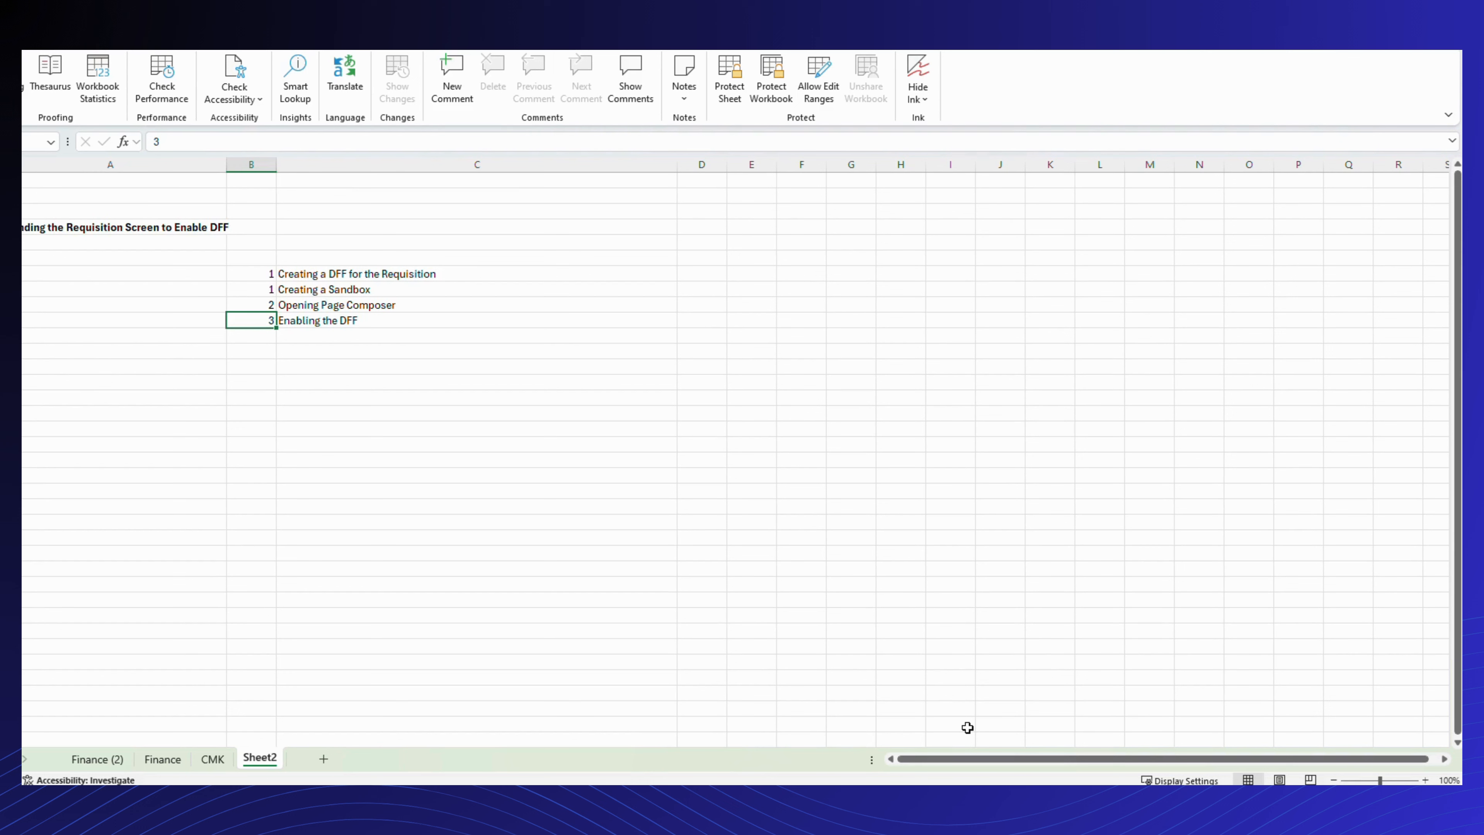
Step: Renumber the list entries from Creating a Sandbox through Enabling the DFF as 2, 3 and 4 in column B
key("Up")
key("Up")
type("2")
key("Return")
type("3")
key("Return")
type("4")
Step: Extend the fourth list entry in column C to read "Enabling the DFF thru the page composer"
key("Up")
key("Up")
key("Up")
key("Down")
key("Right")
key("Down")
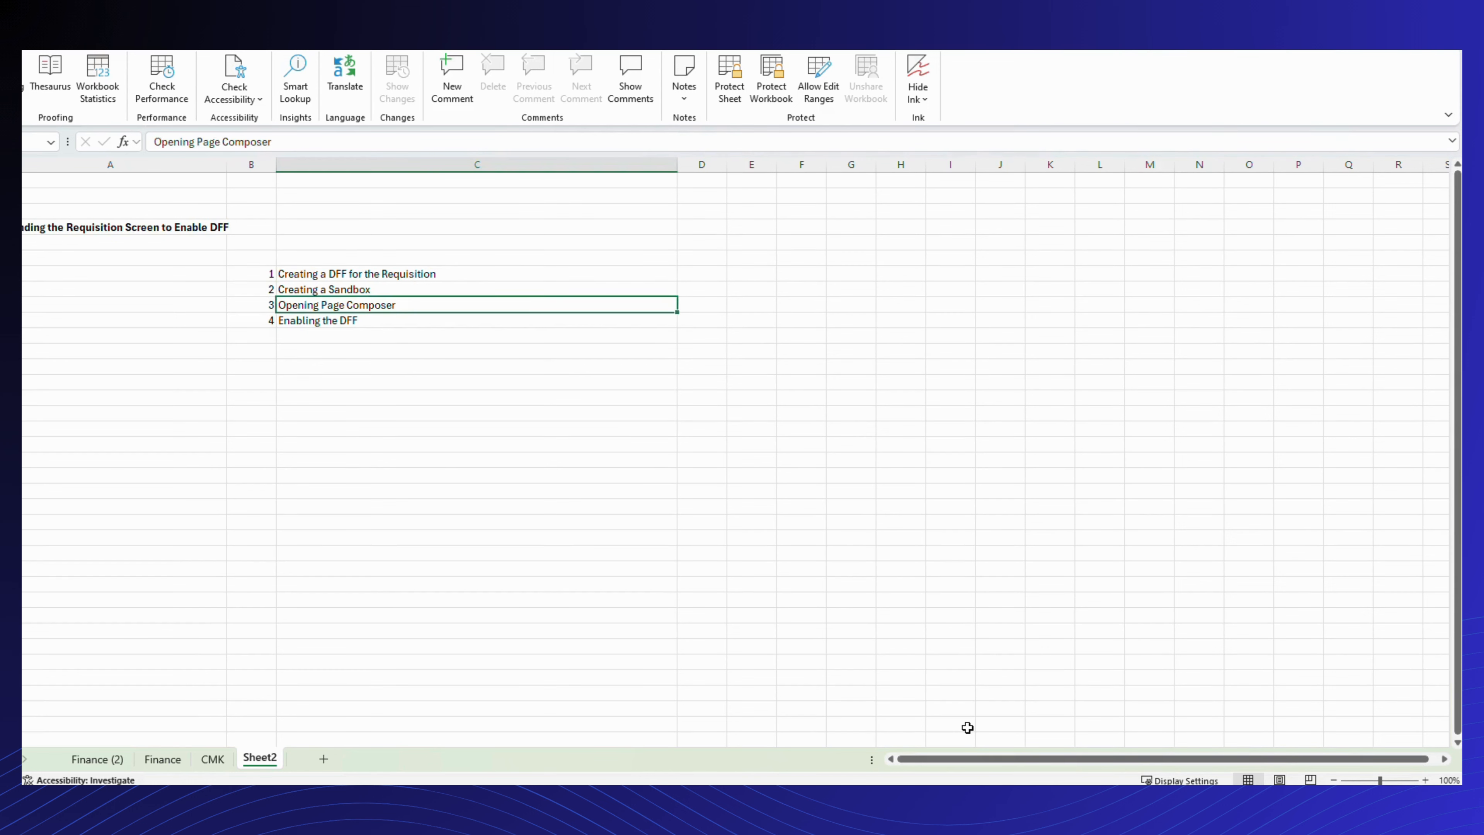
key("Down")
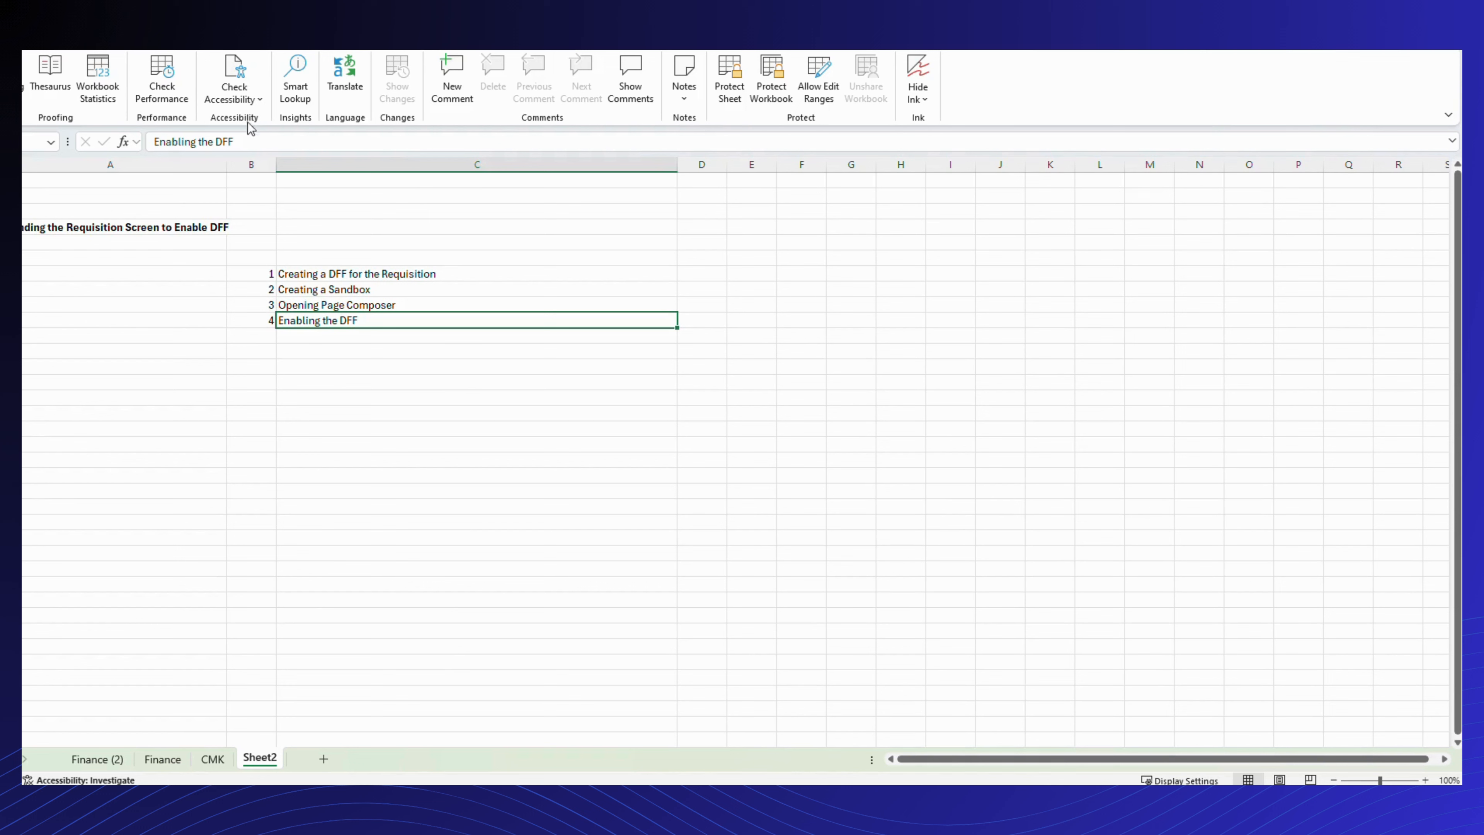
left_click(257, 143)
type("thru the")
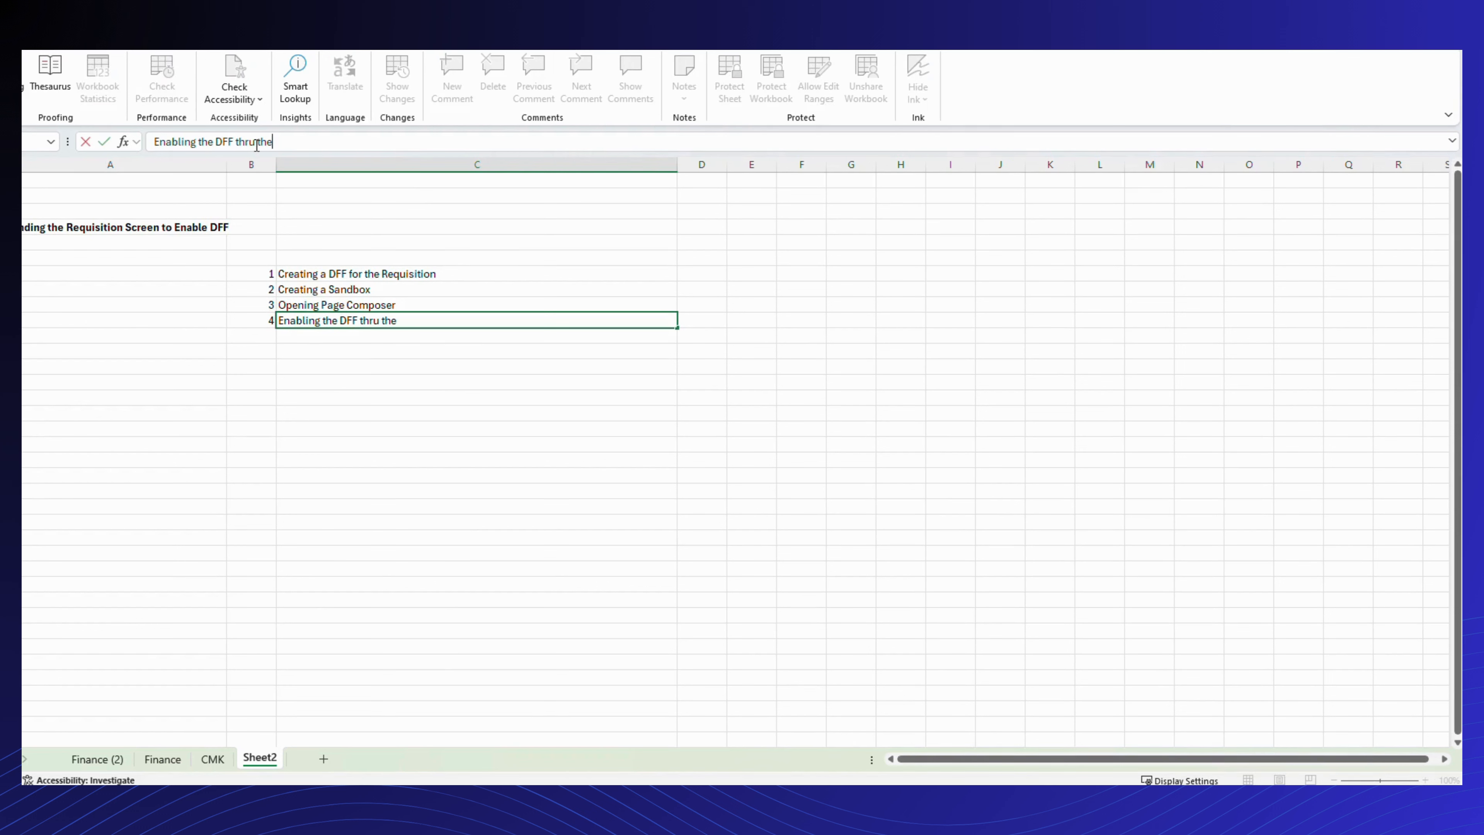
type(" page composer")
key("Return")
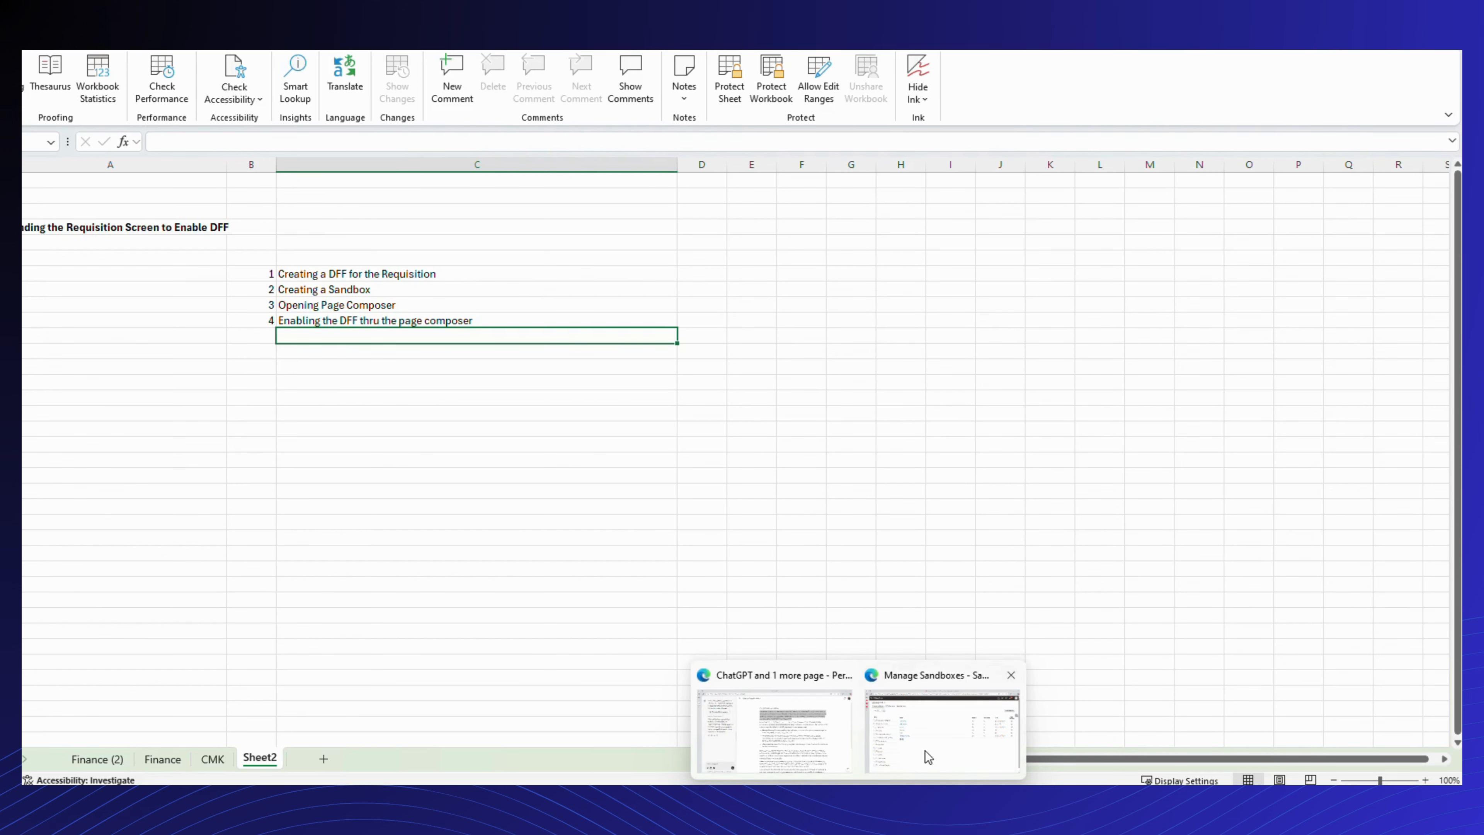
Step: Switch to the Oracle browser window and highlight the flexfields on the Till Rolls requisition, including those in its requisition lines table
left_click(938, 749)
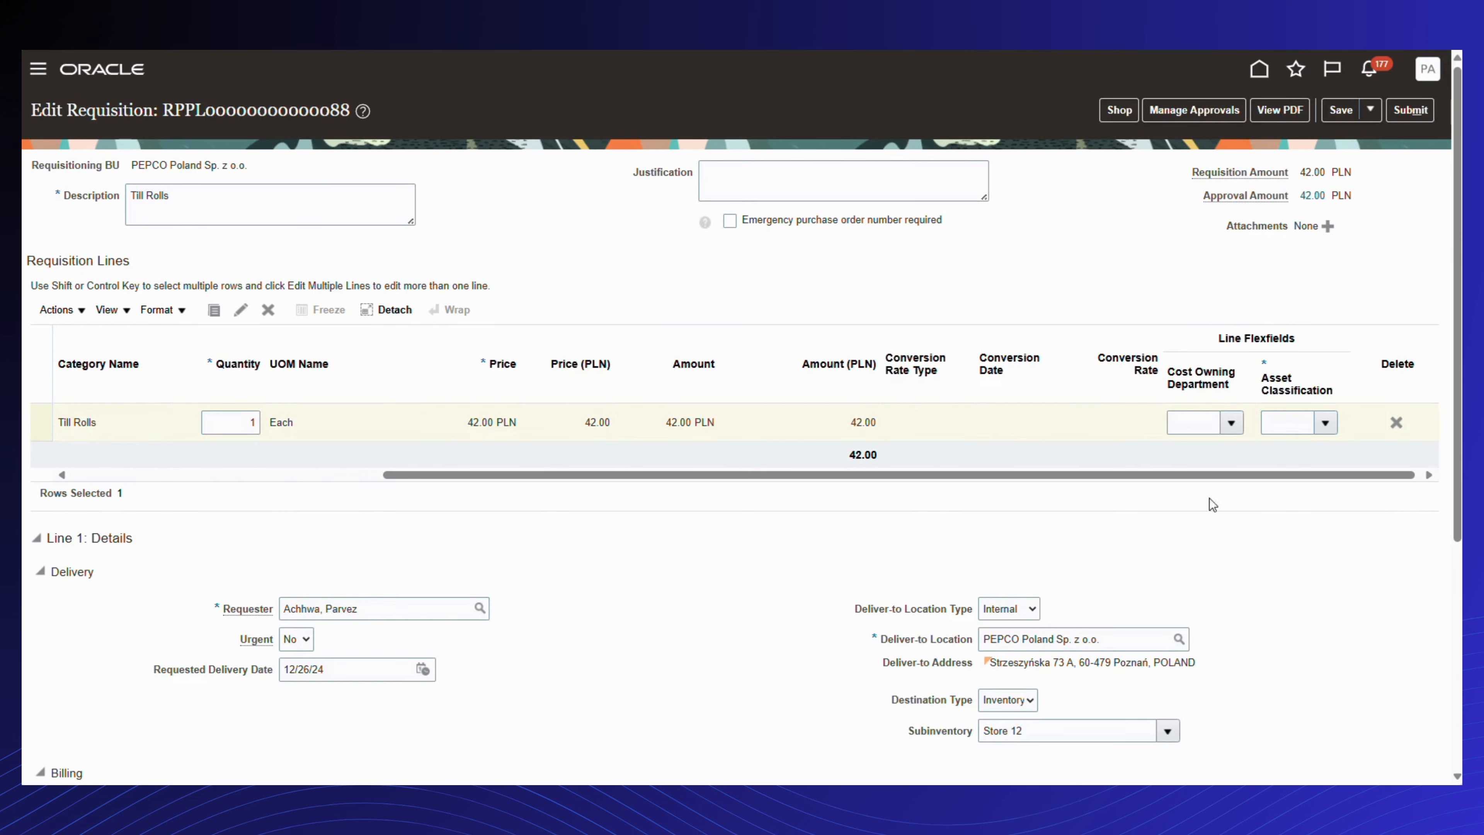
left_click(1427, 70)
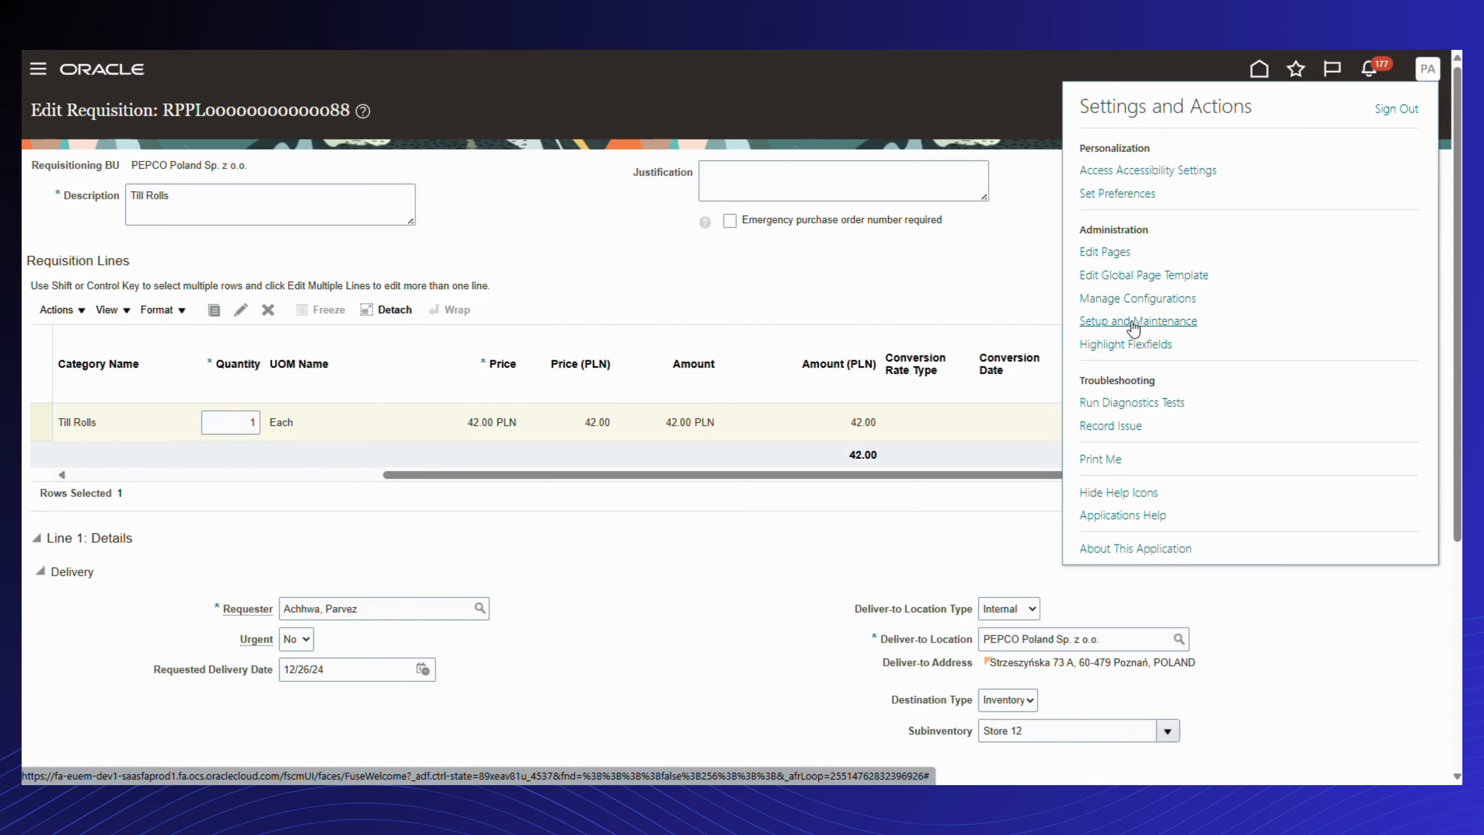
left_click(1122, 343)
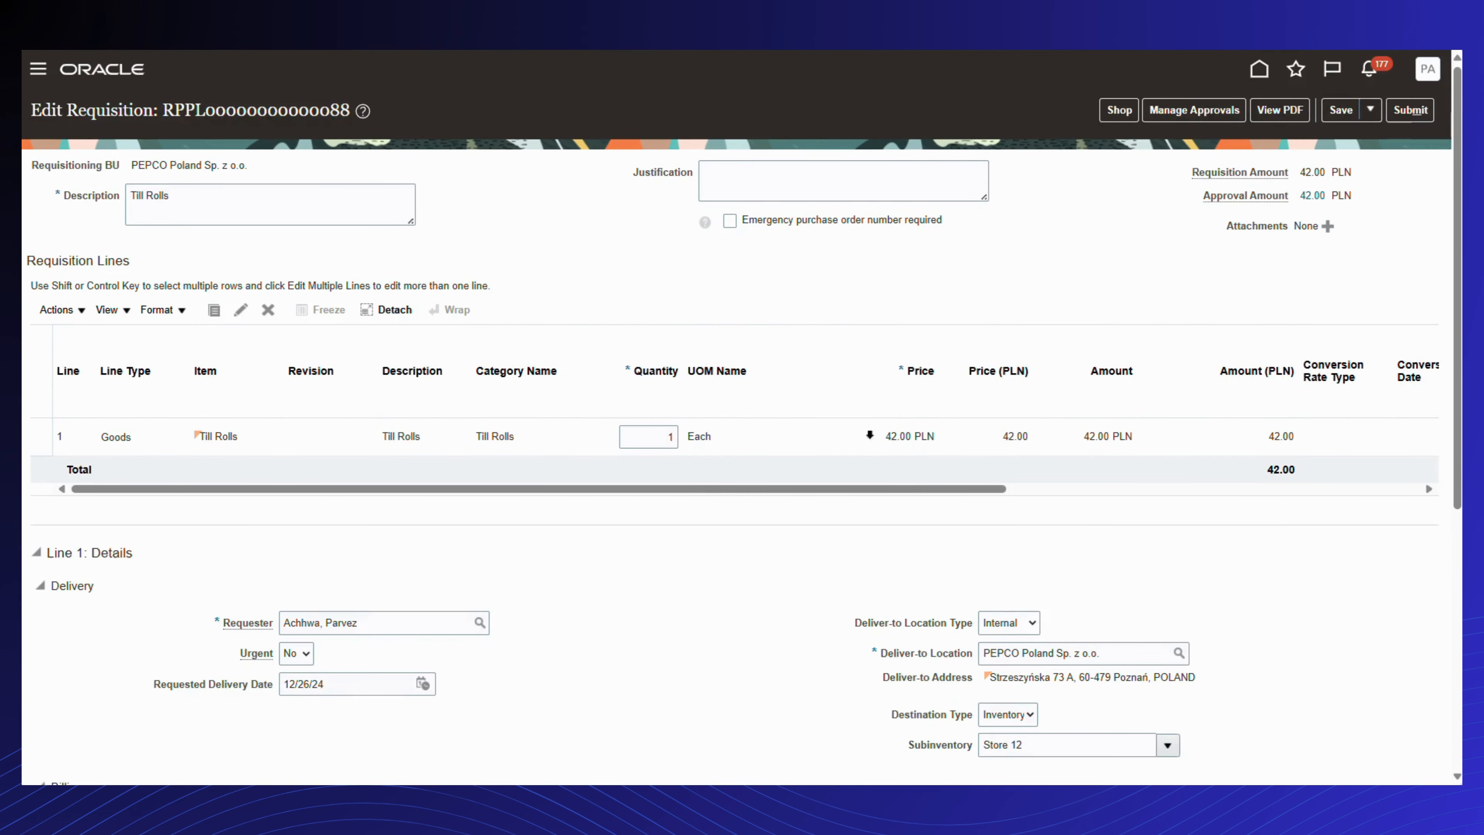
left_click_drag(564, 493, 1099, 496)
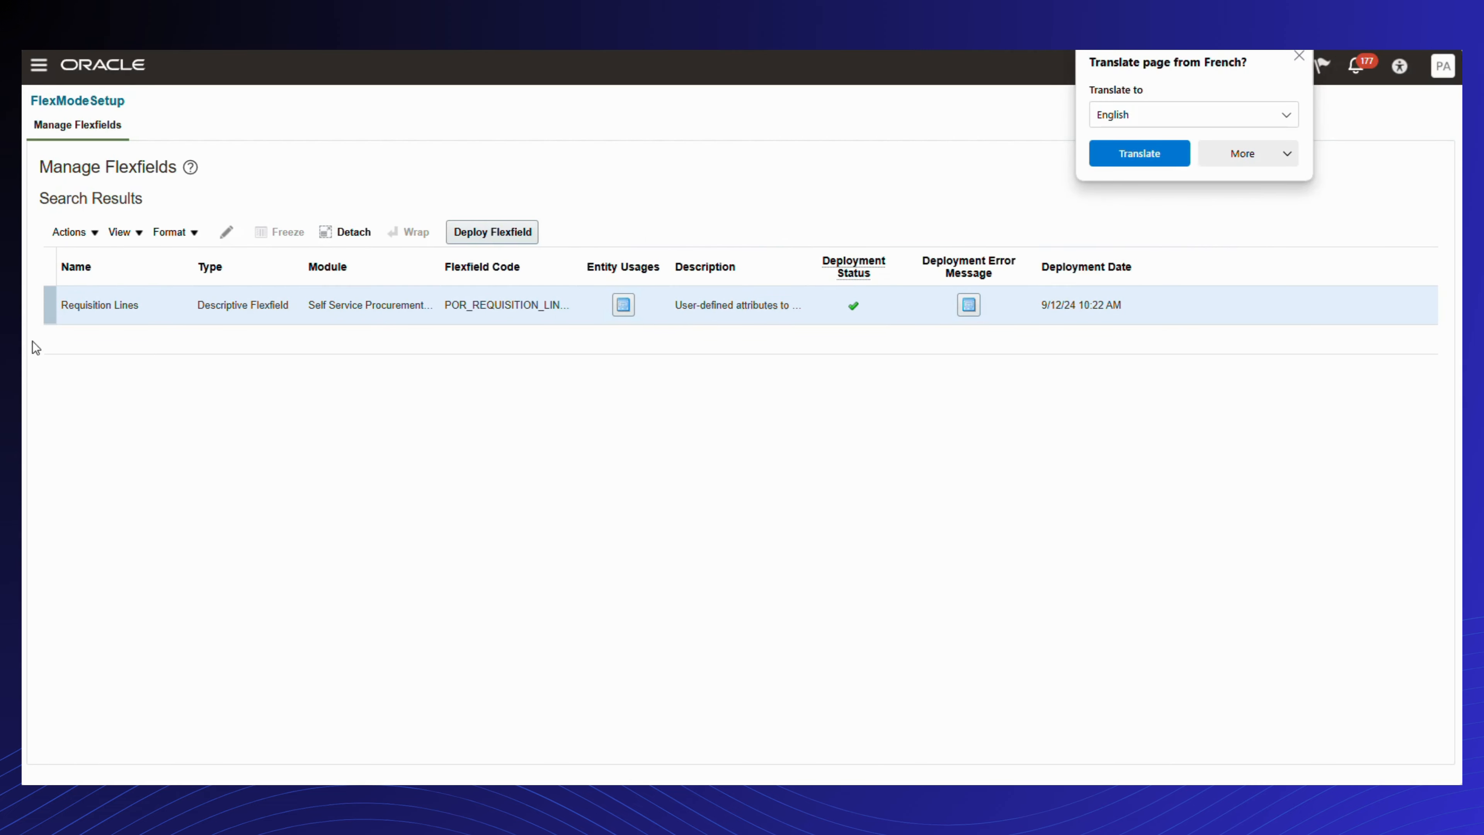
Step: Open the Requisition Lines descriptive flexfield for editing and enable BI for its context segment
left_click(227, 233)
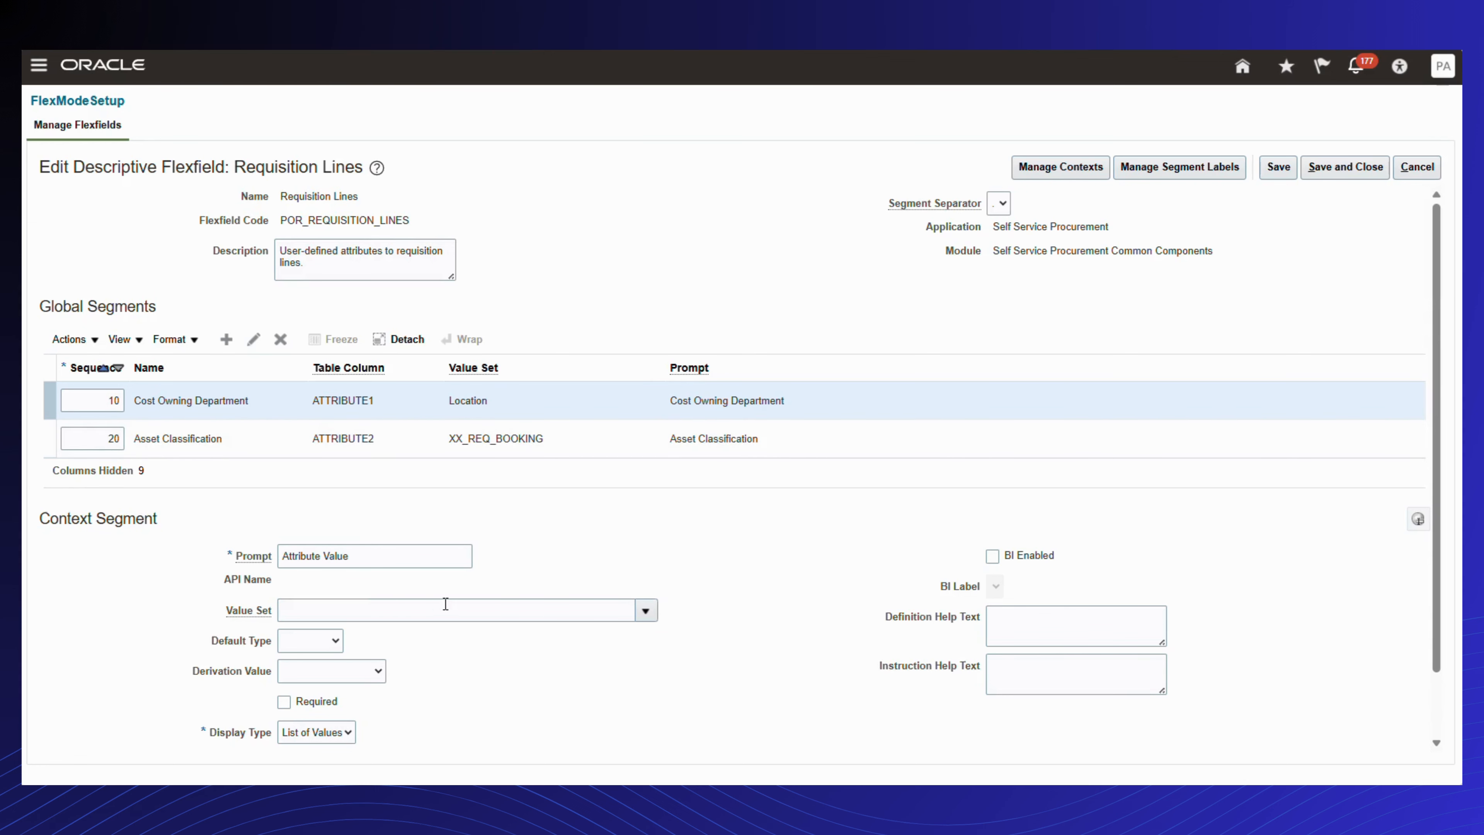
scroll(473, 604, "down", 2)
left_click(992, 484)
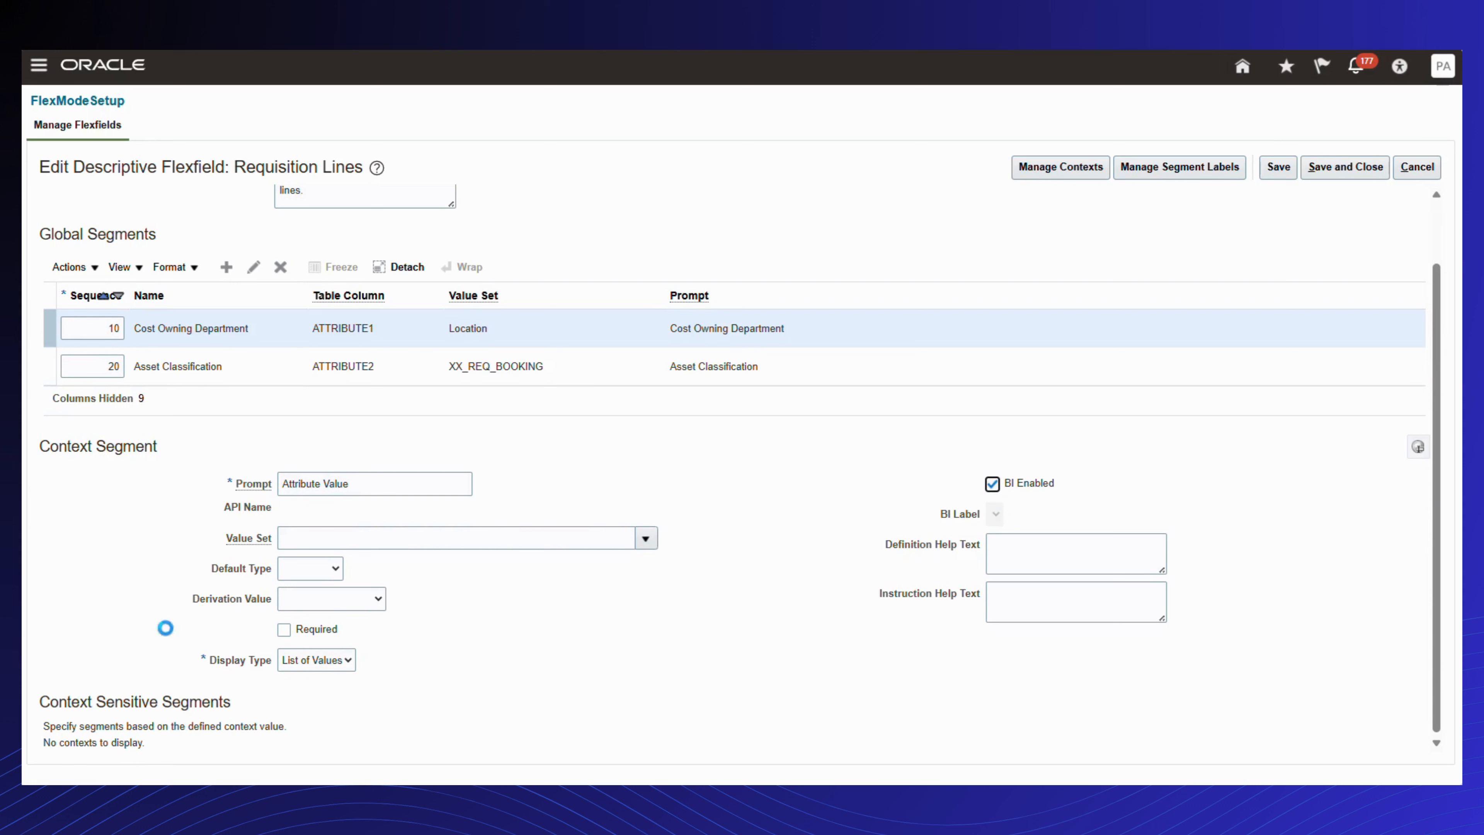
Step: Examine the Cost Owning Department and Asset Classification global segments and the value sets assigned to them
left_click(211, 370)
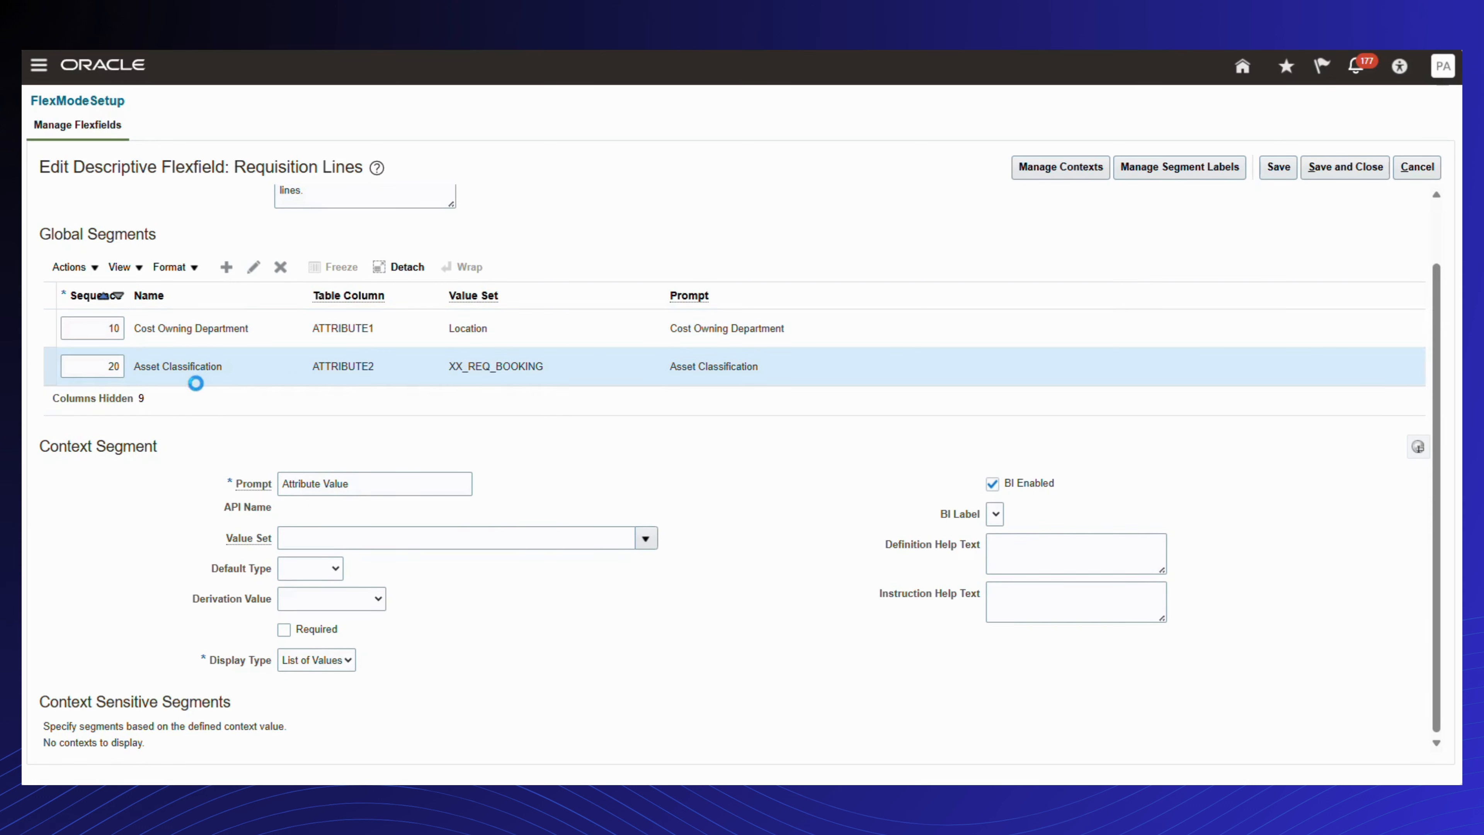
left_click(242, 340)
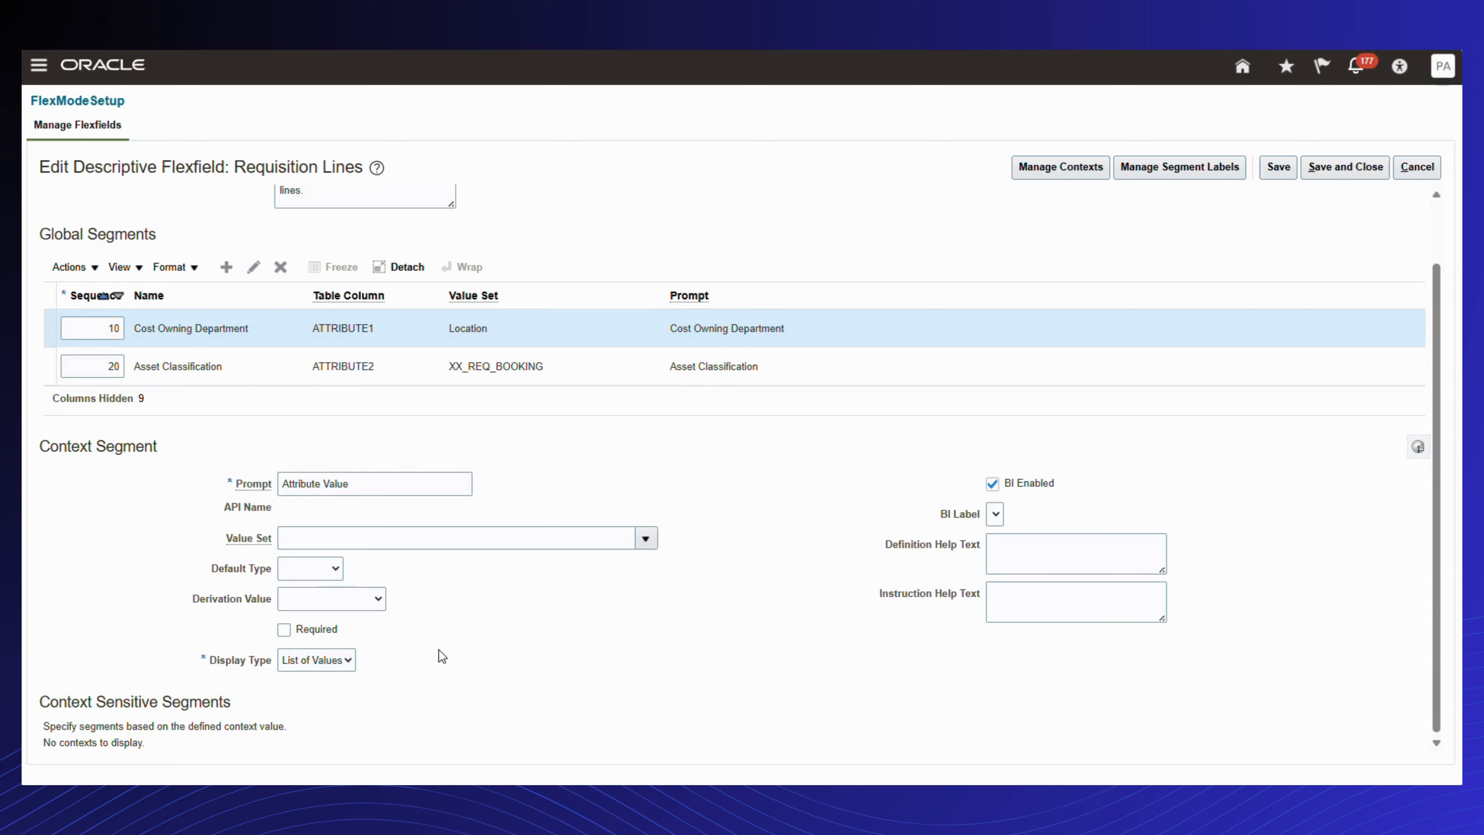
left_click(223, 380)
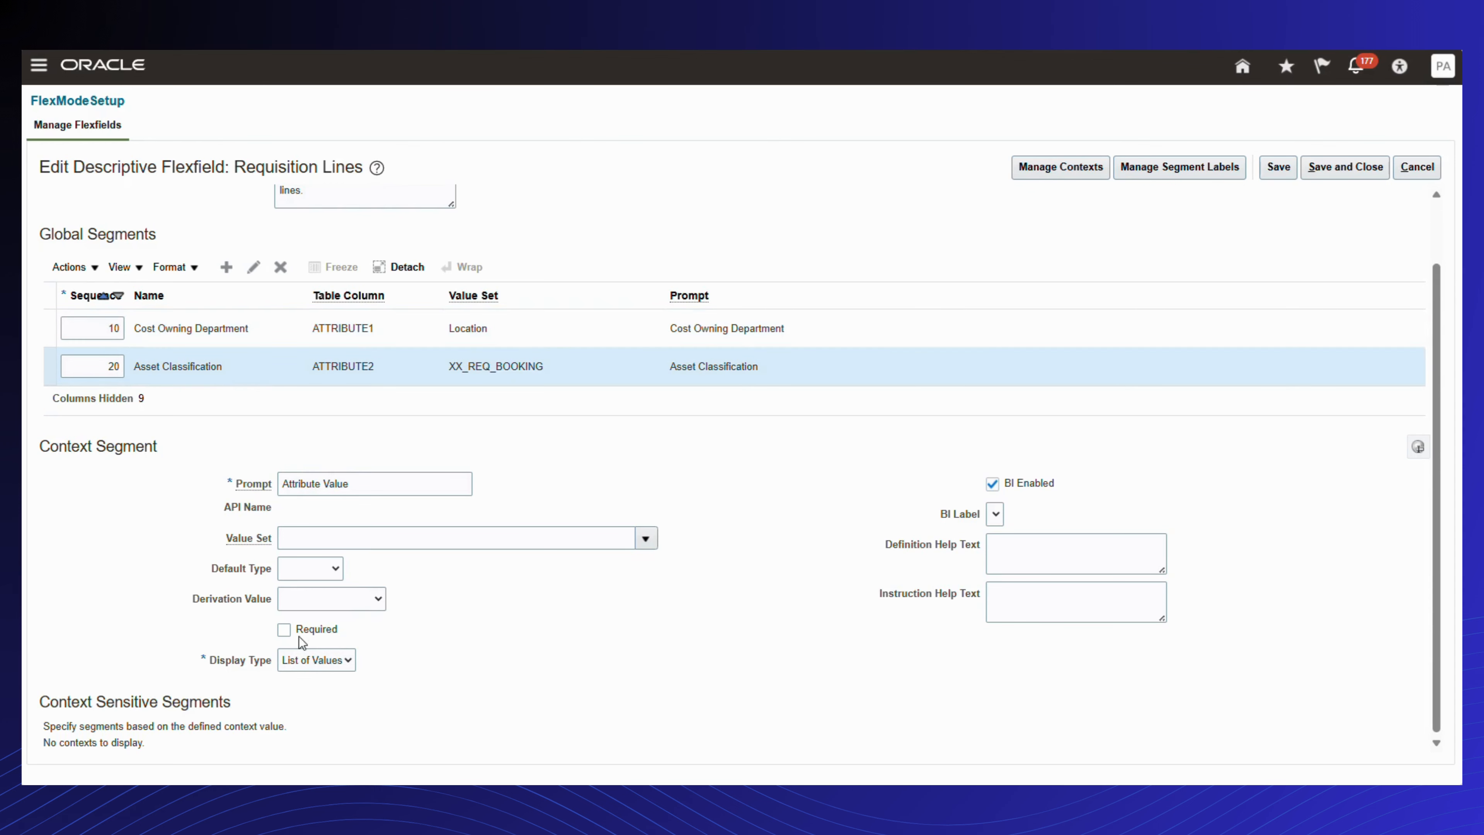
left_click(179, 331)
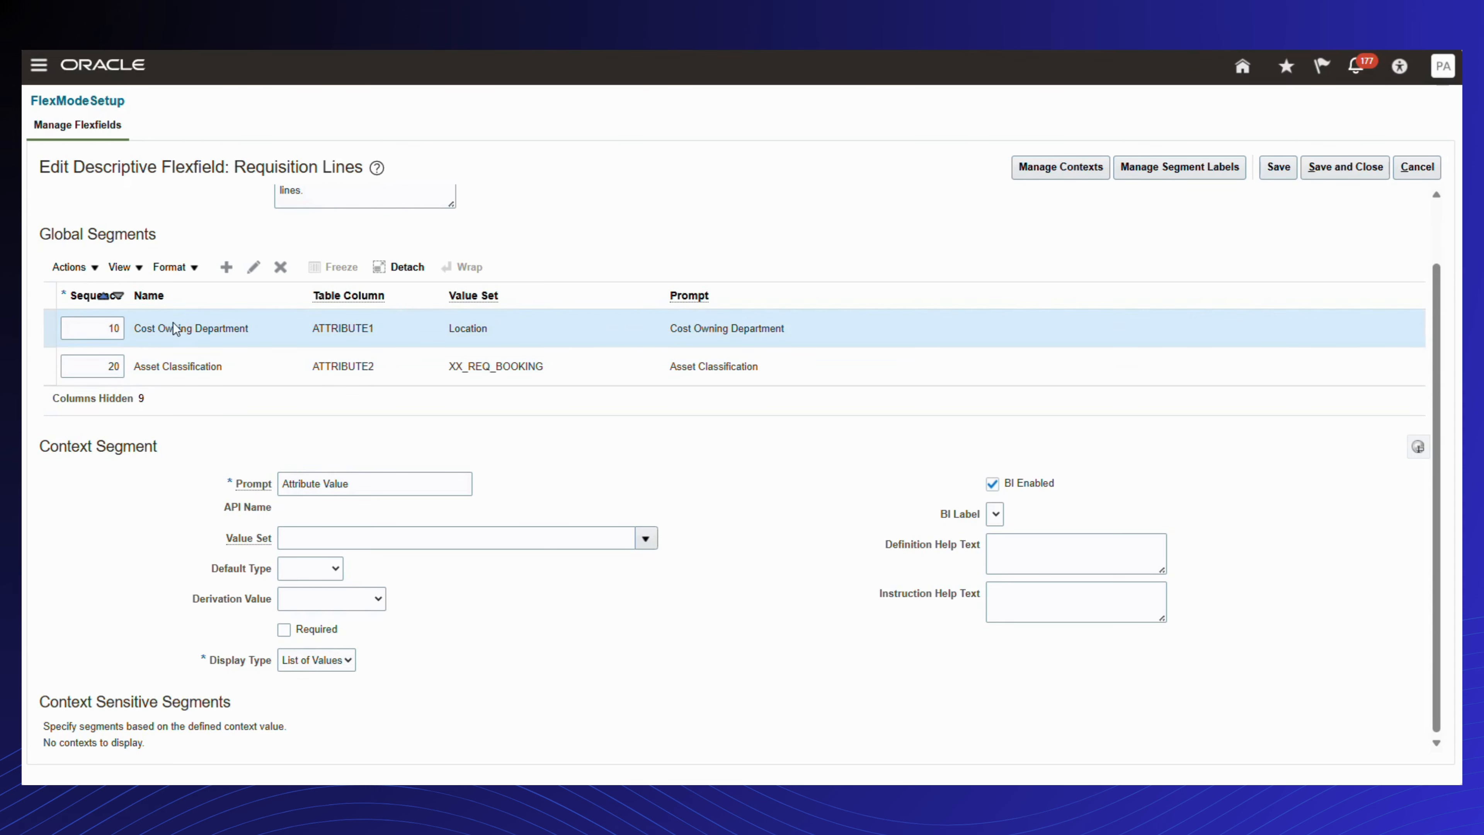
left_click(171, 366)
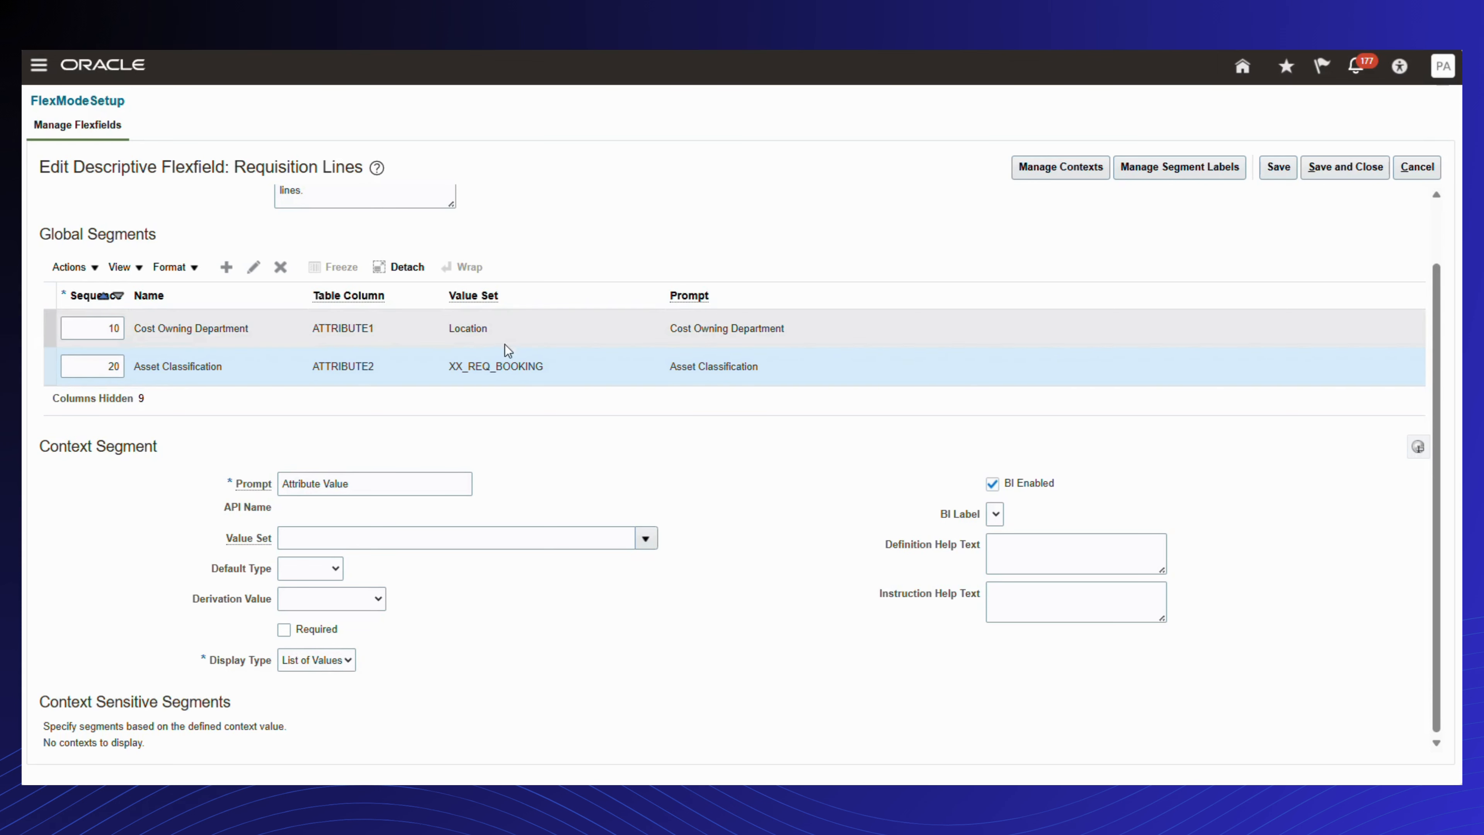
left_click_drag(447, 367, 590, 362)
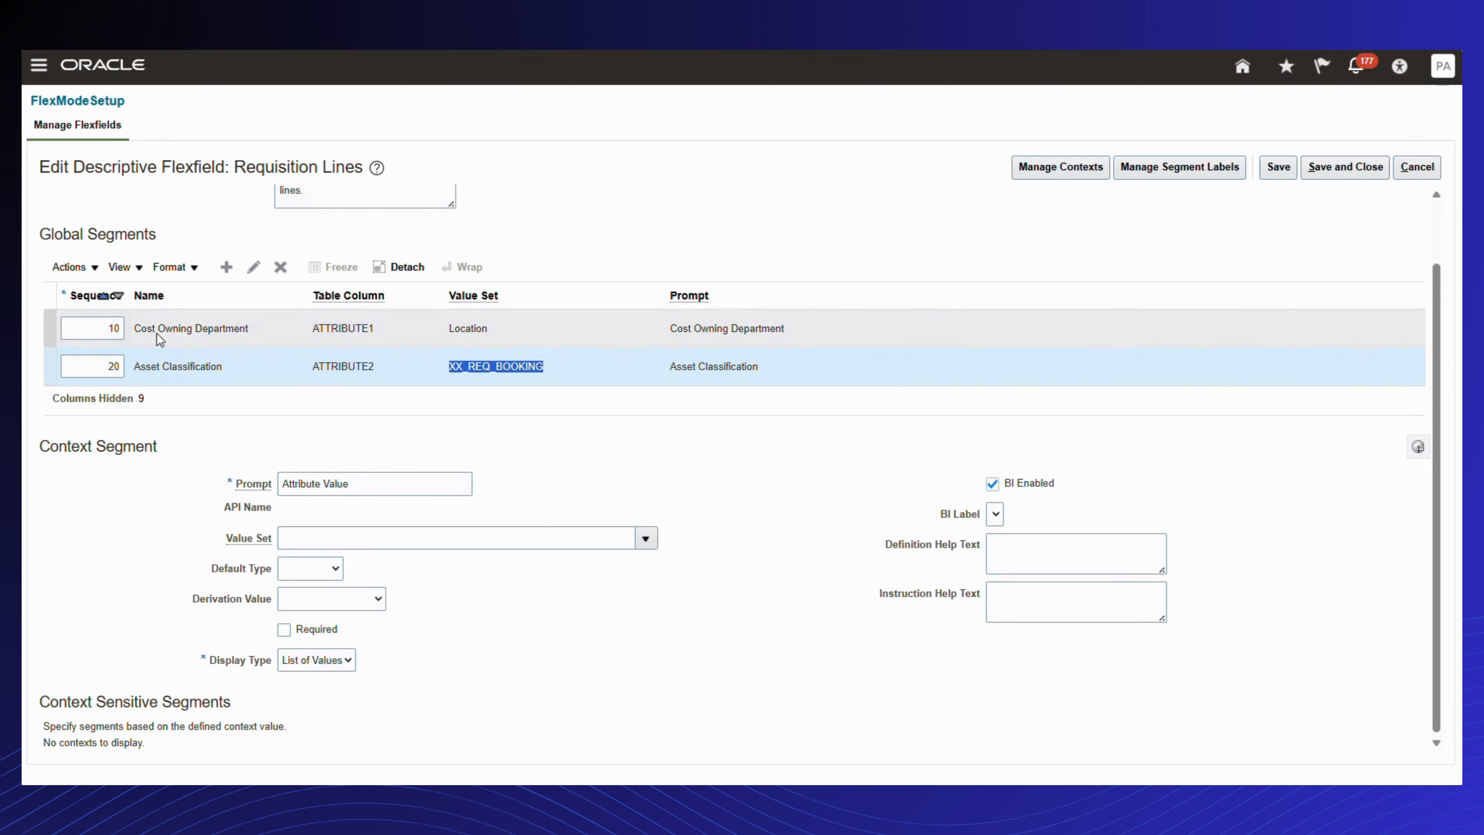
Step: Review the Asset Classification segment and the values of its XX_REQ_BOOKING value set, leaving each page without saving
left_click(253, 267)
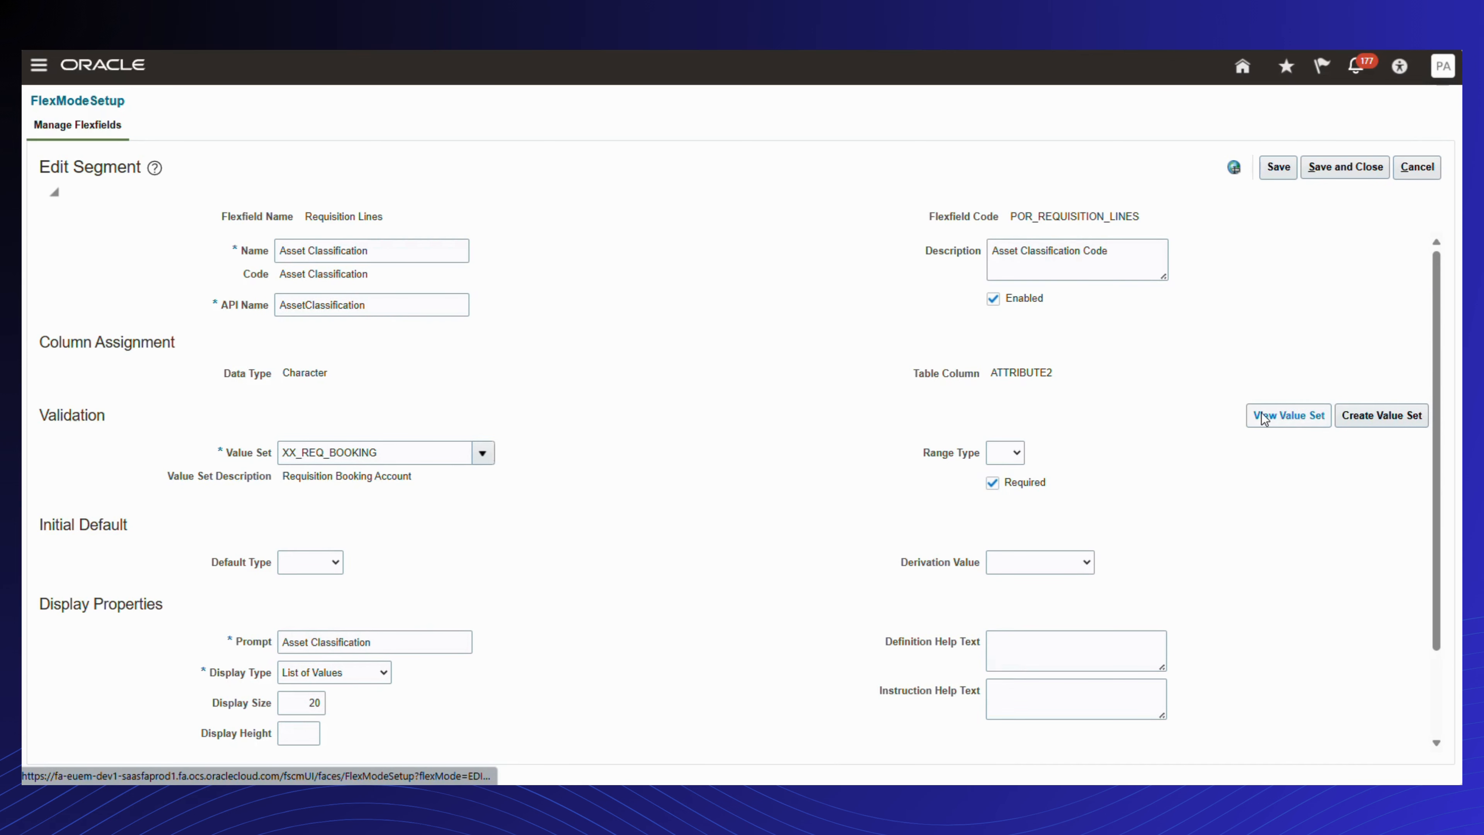
left_click(1277, 417)
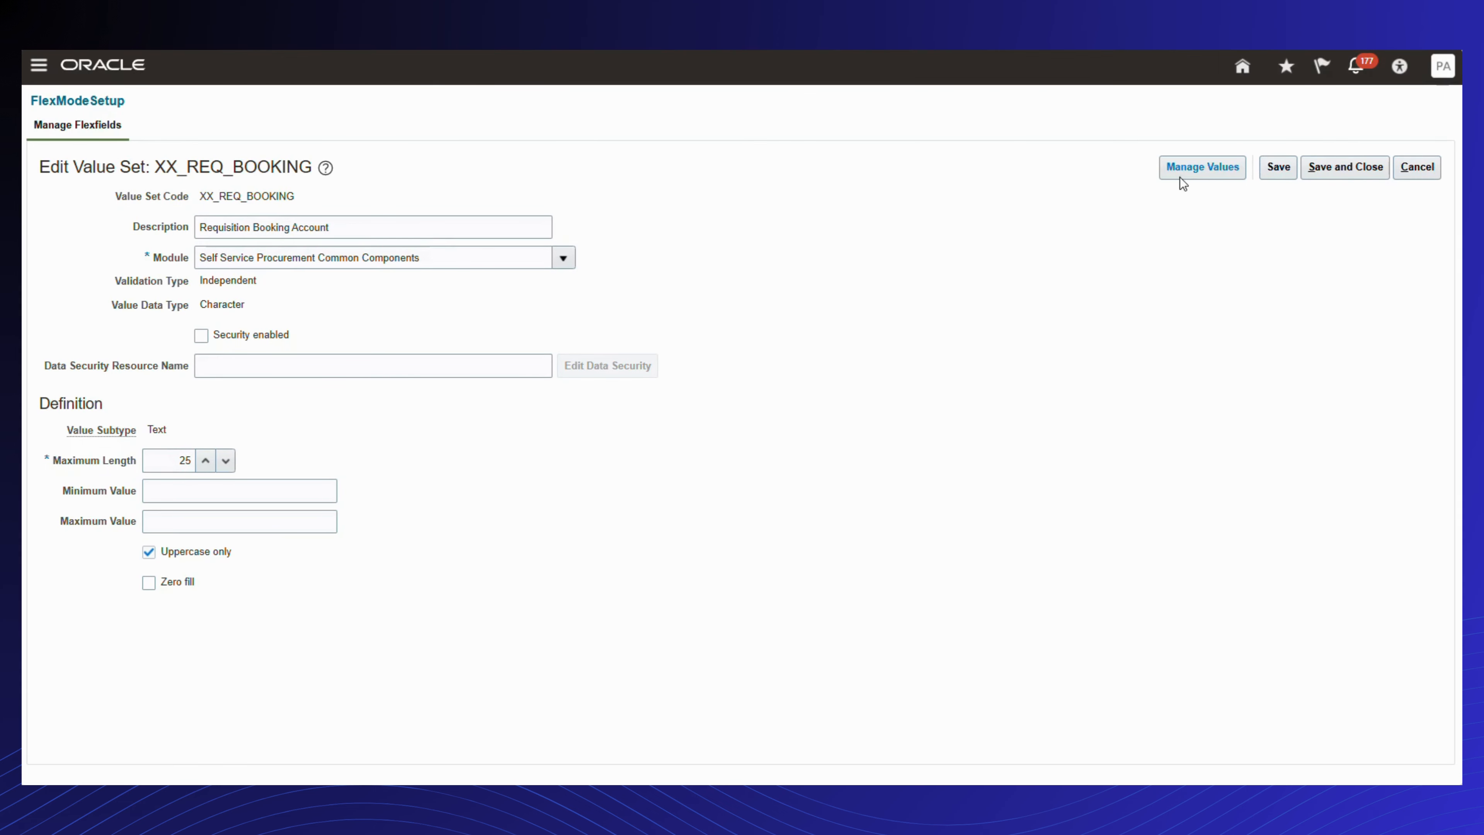
left_click(1187, 167)
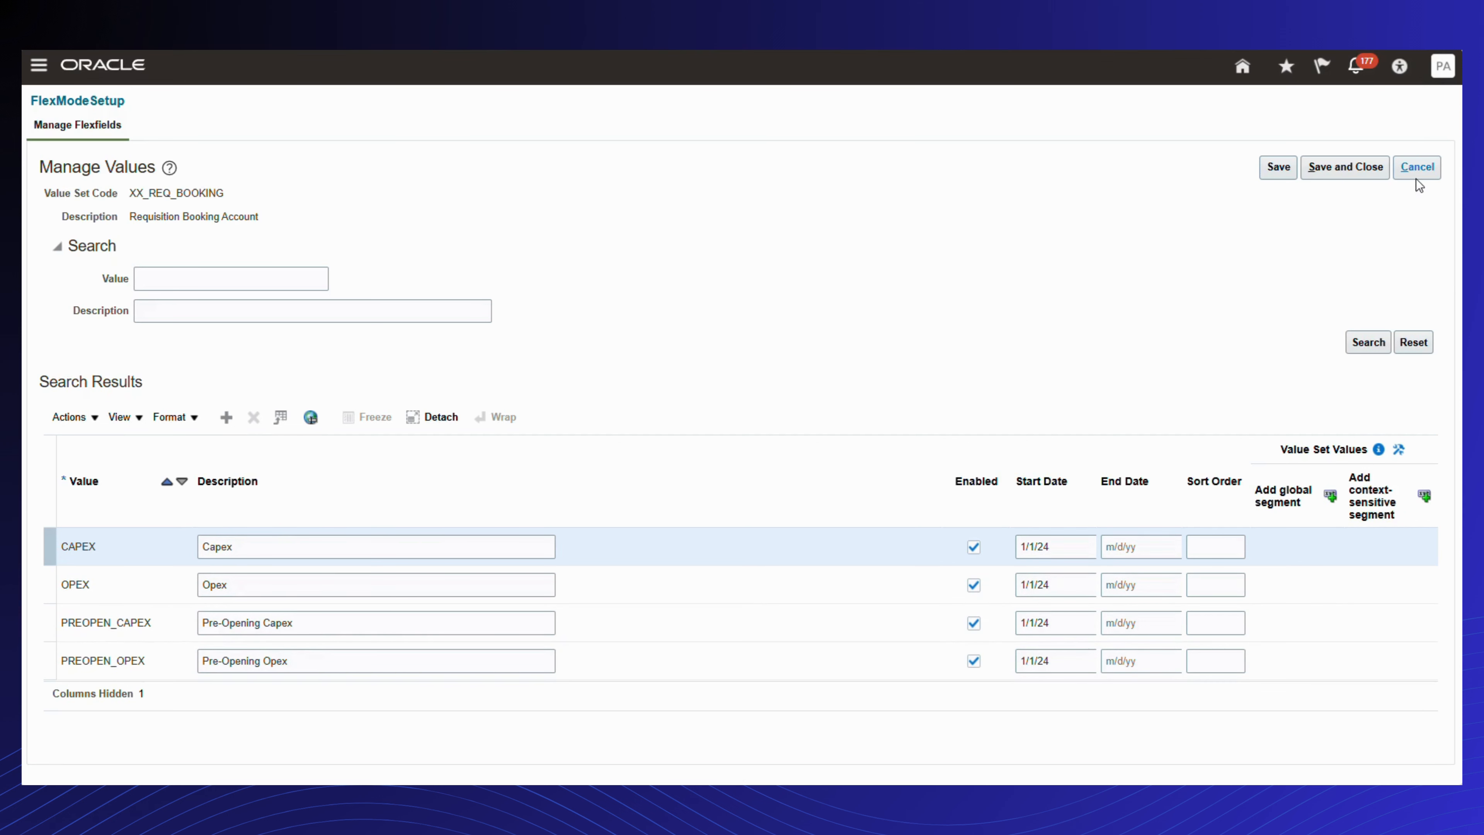
left_click(1419, 168)
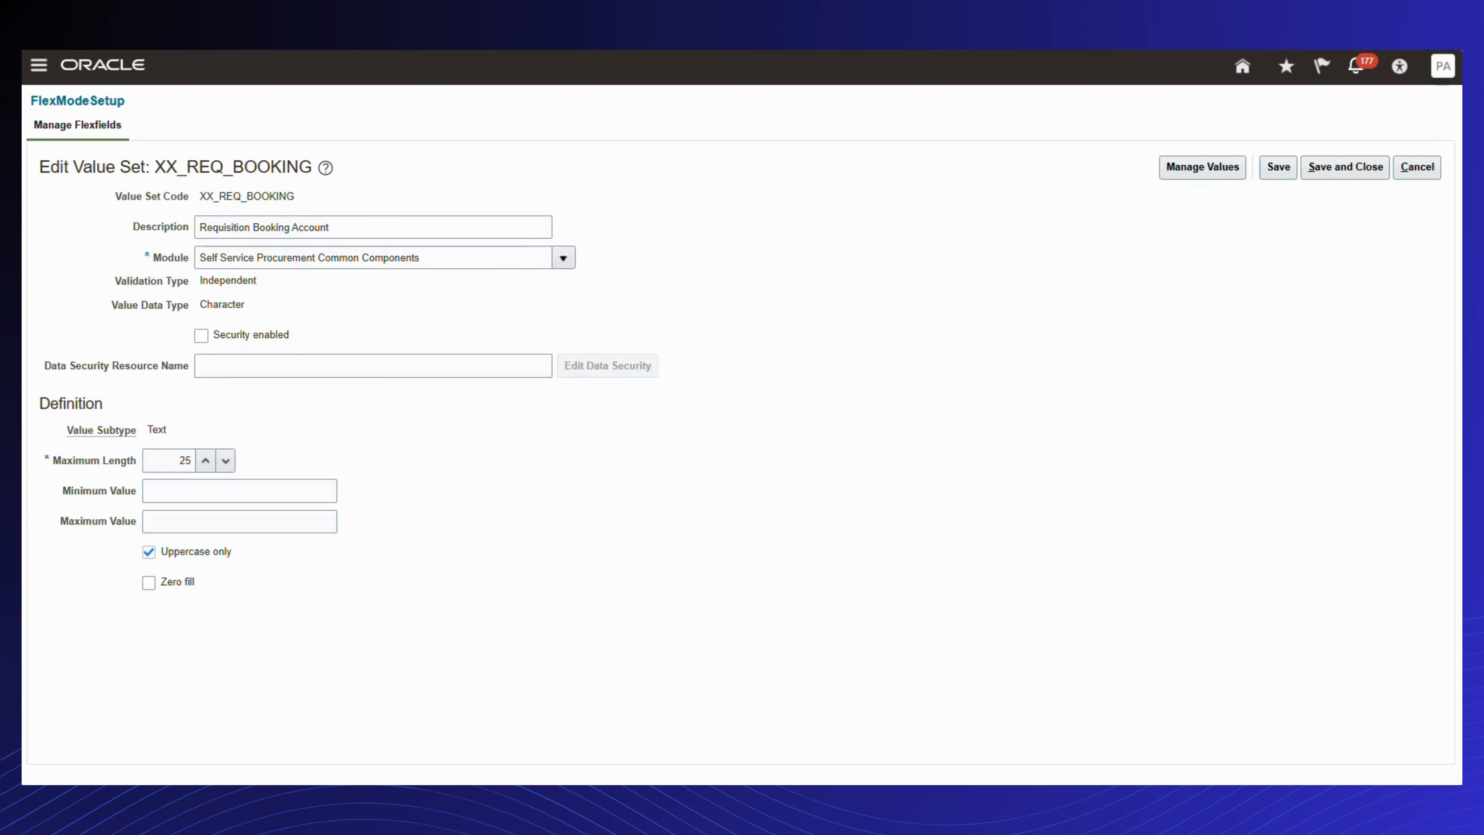
left_click(1416, 168)
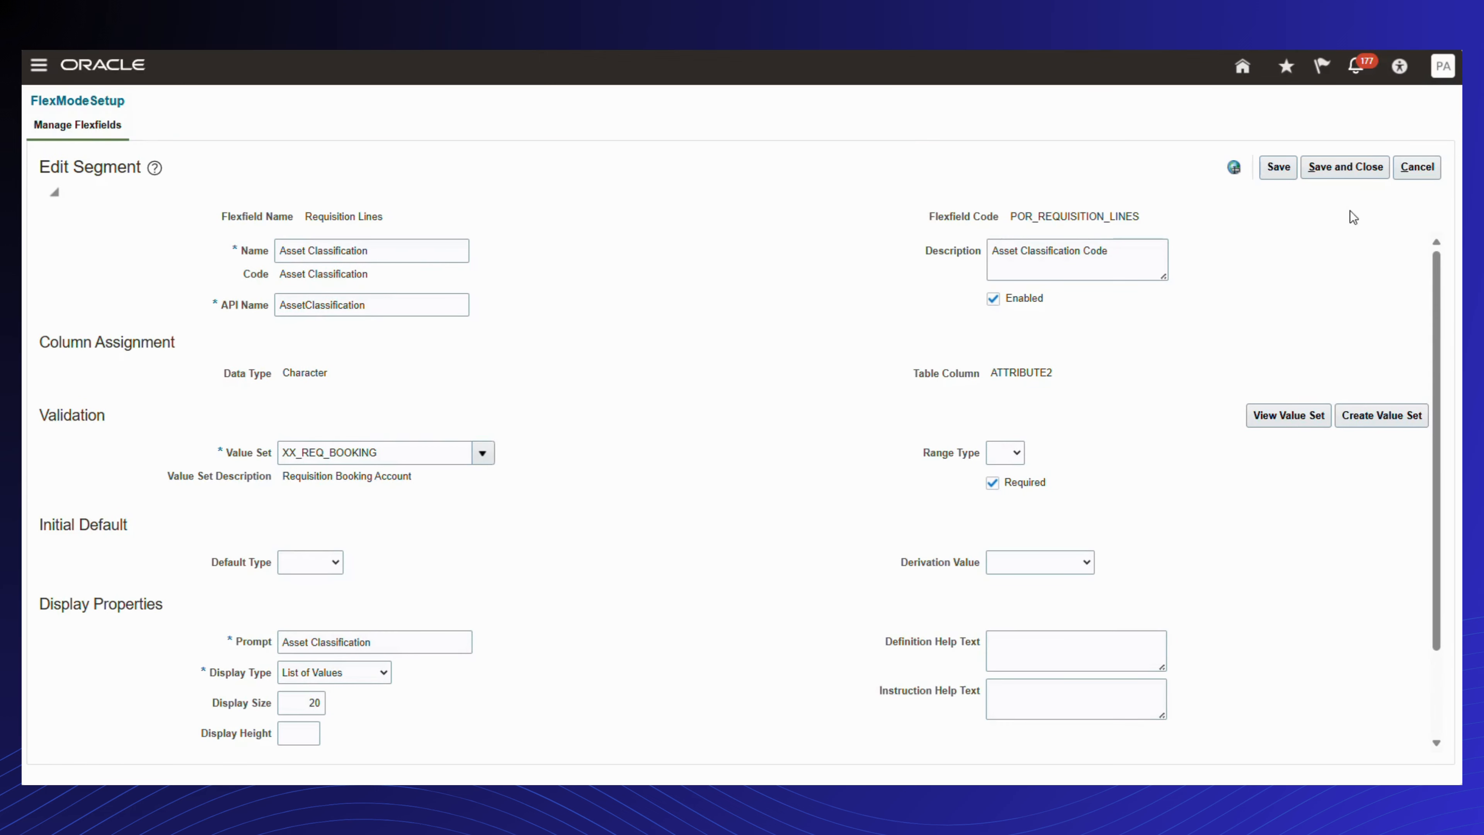
left_click(1418, 171)
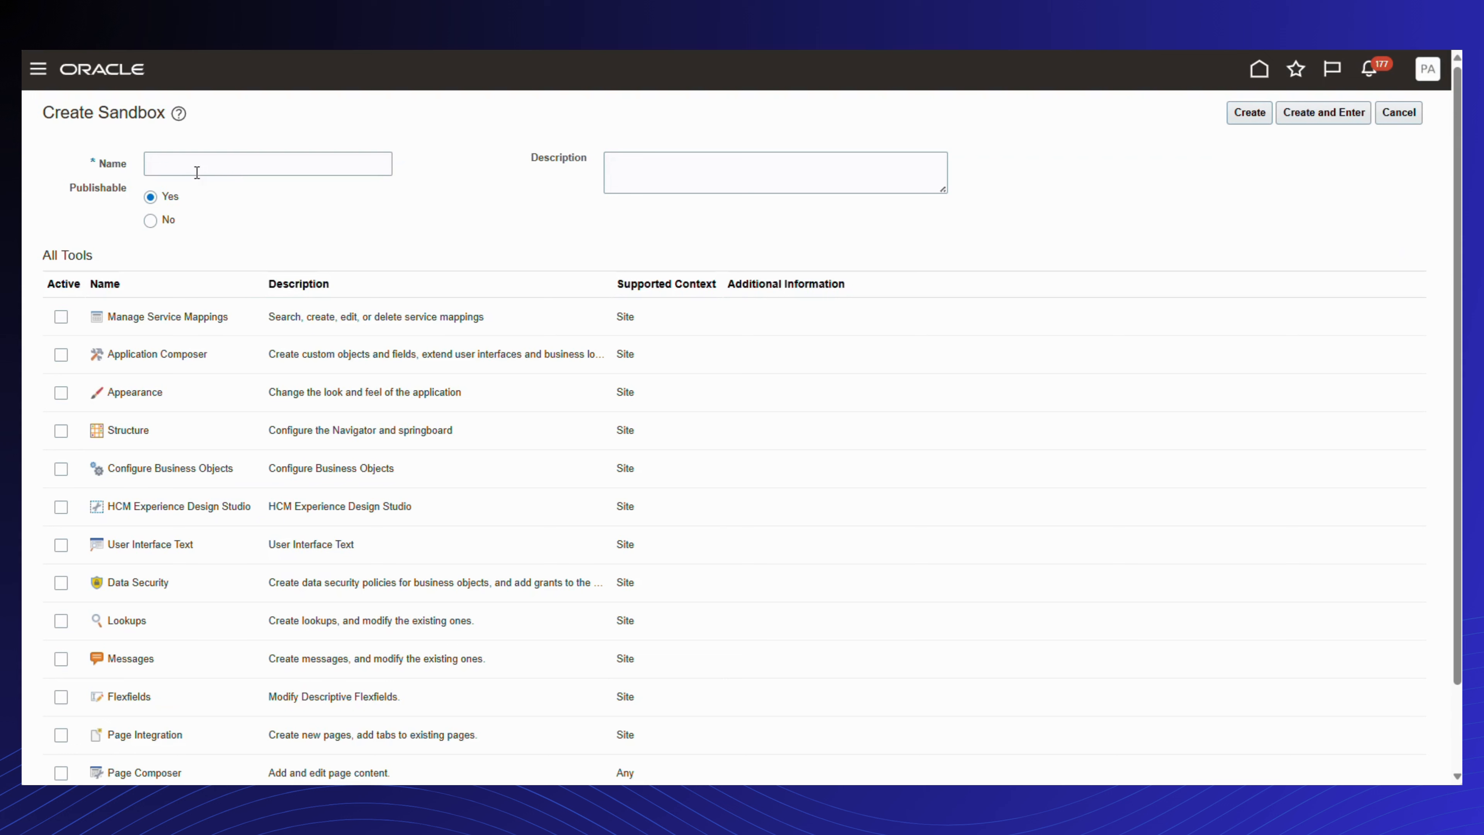
Step: Name the new publishable sandbox with the owner's short name followed by "-Sandbox1224"
left_click(196, 172)
type("Parv")
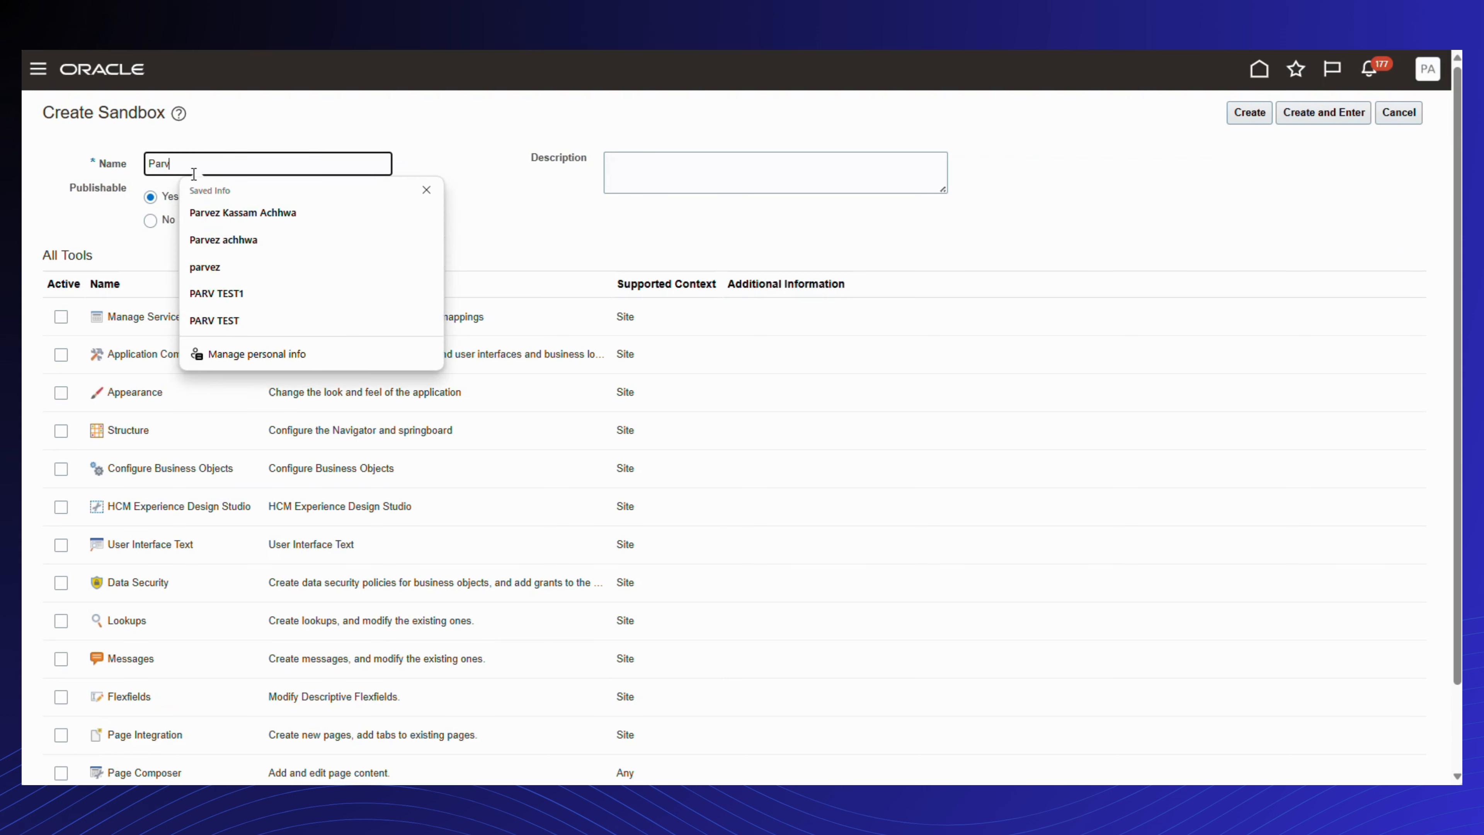
type("-S")
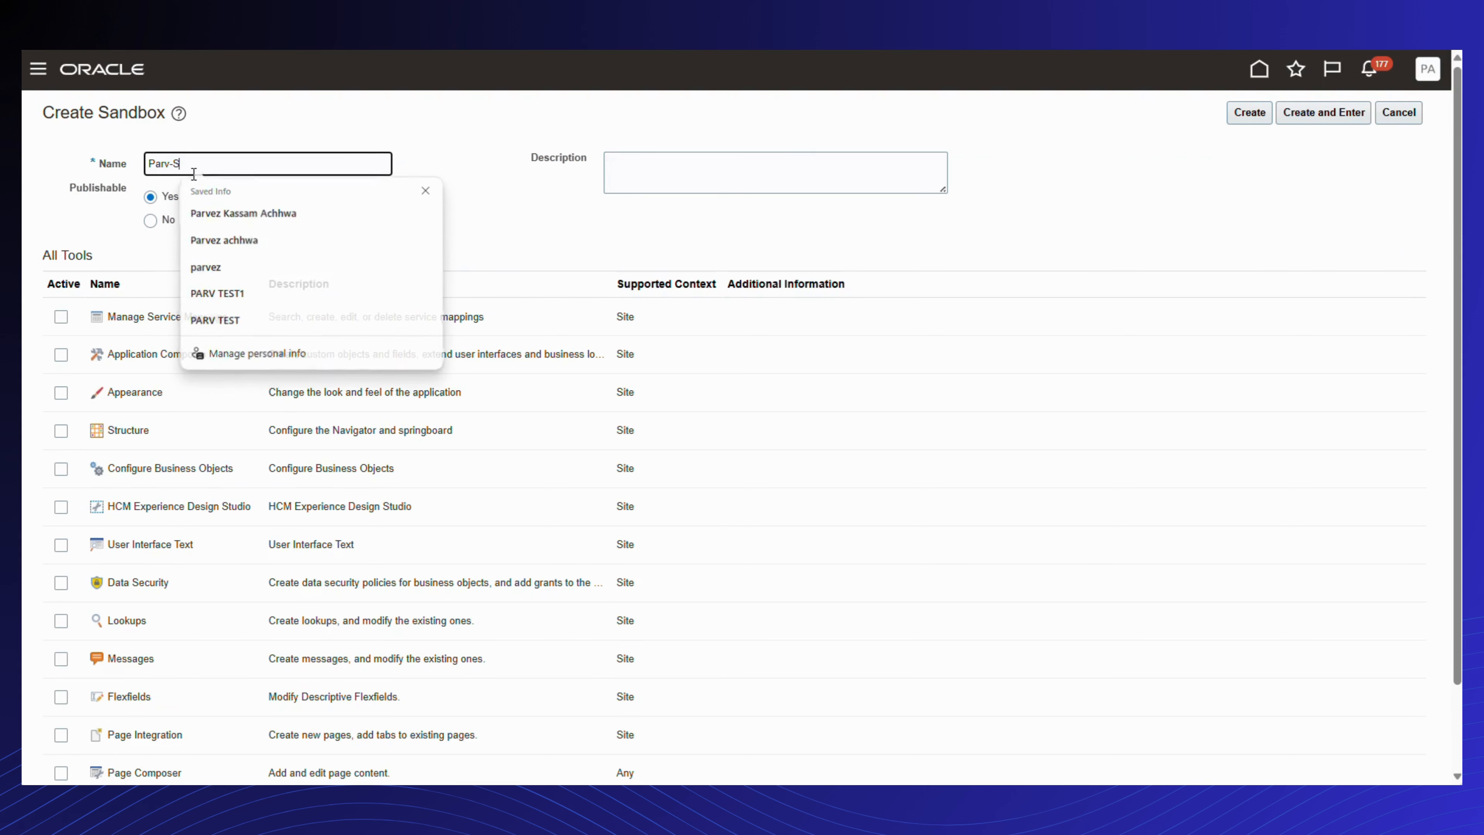
type("andbox1224")
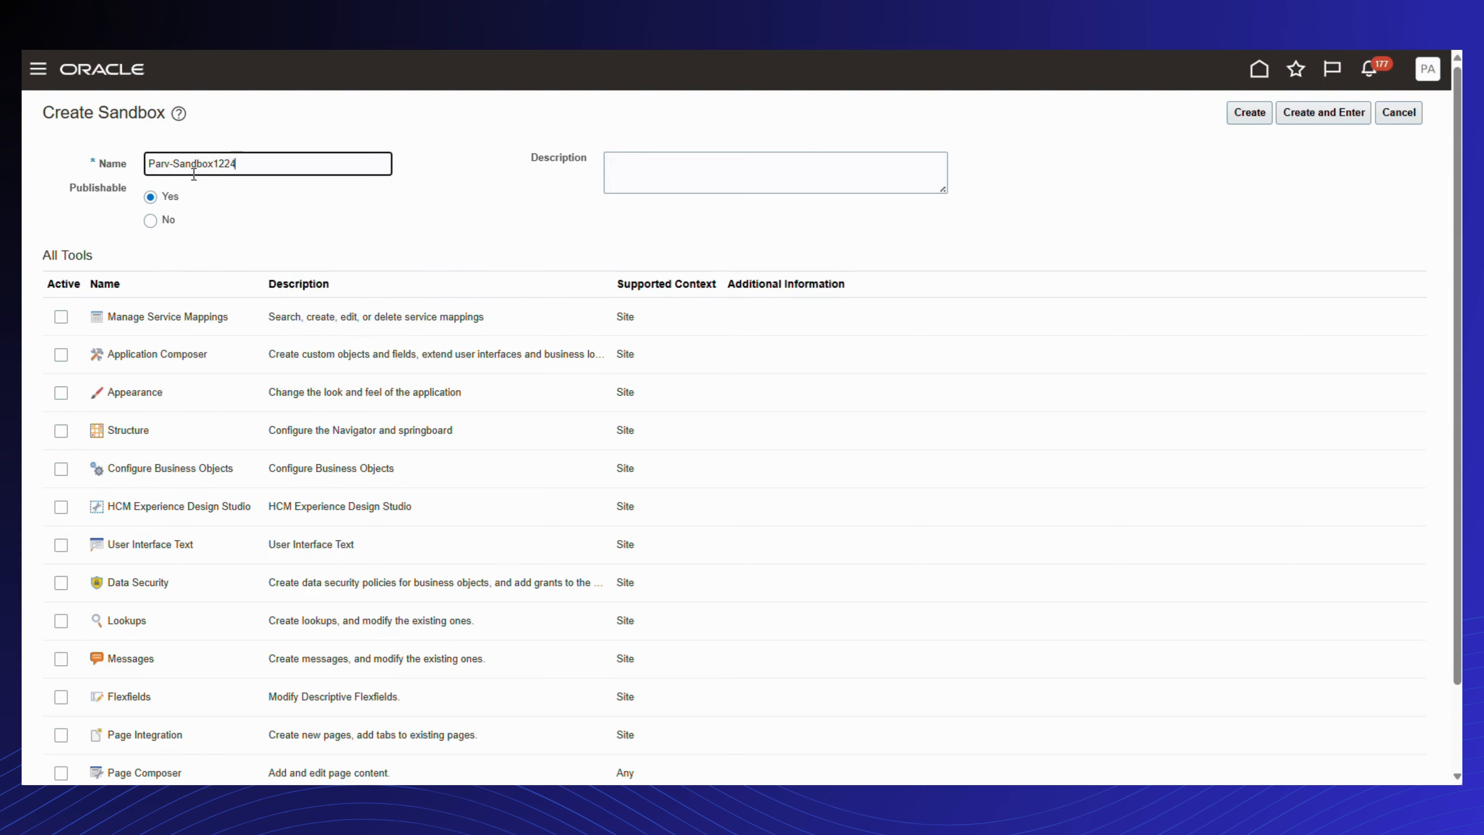
key("Tab")
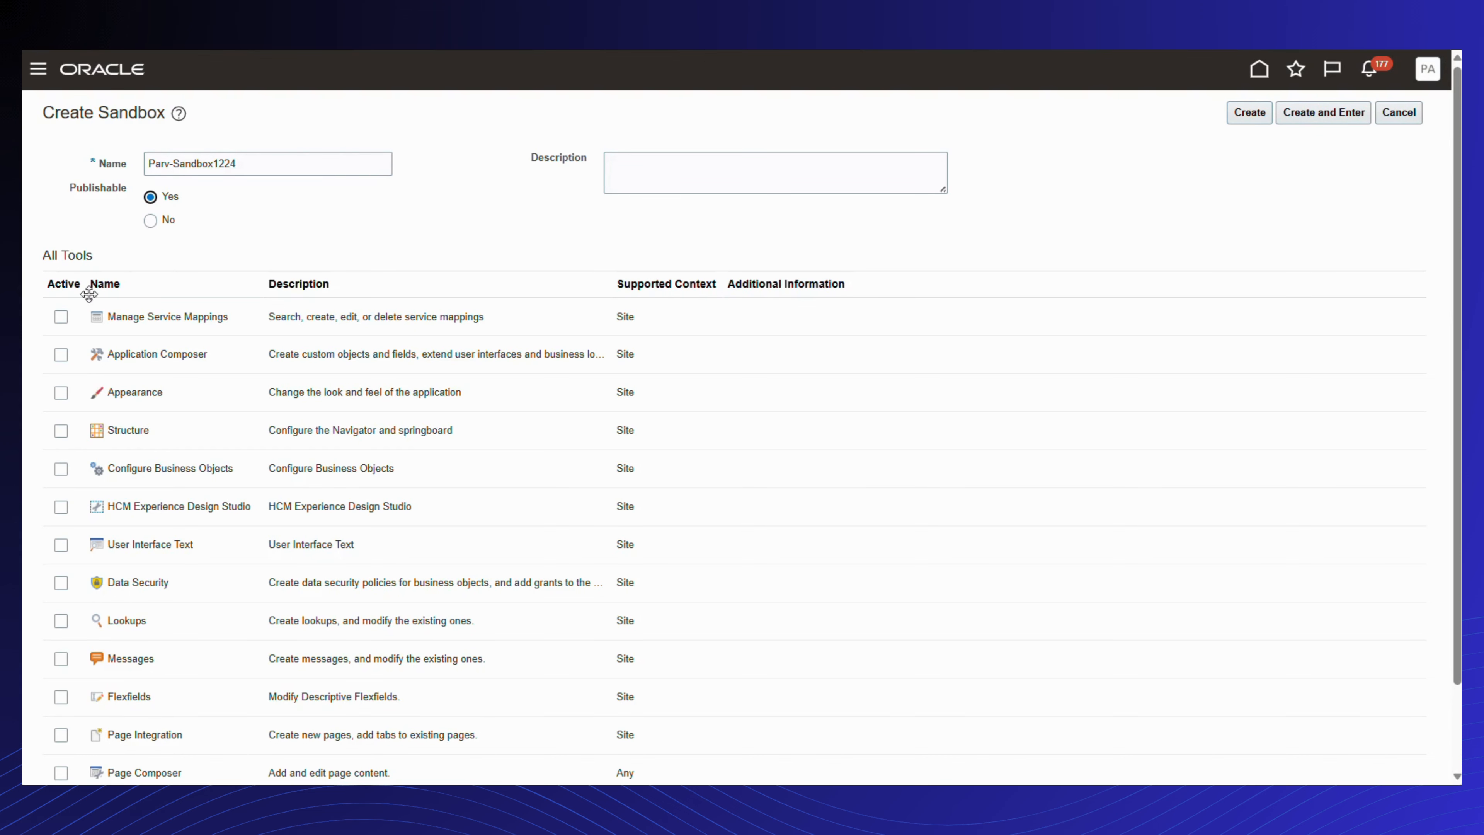
Step: Activate Application Composer, Page Composer and Page Integration for the new sandbox, and create and enter it
left_click(61, 355)
scroll(119, 467, "down", 3)
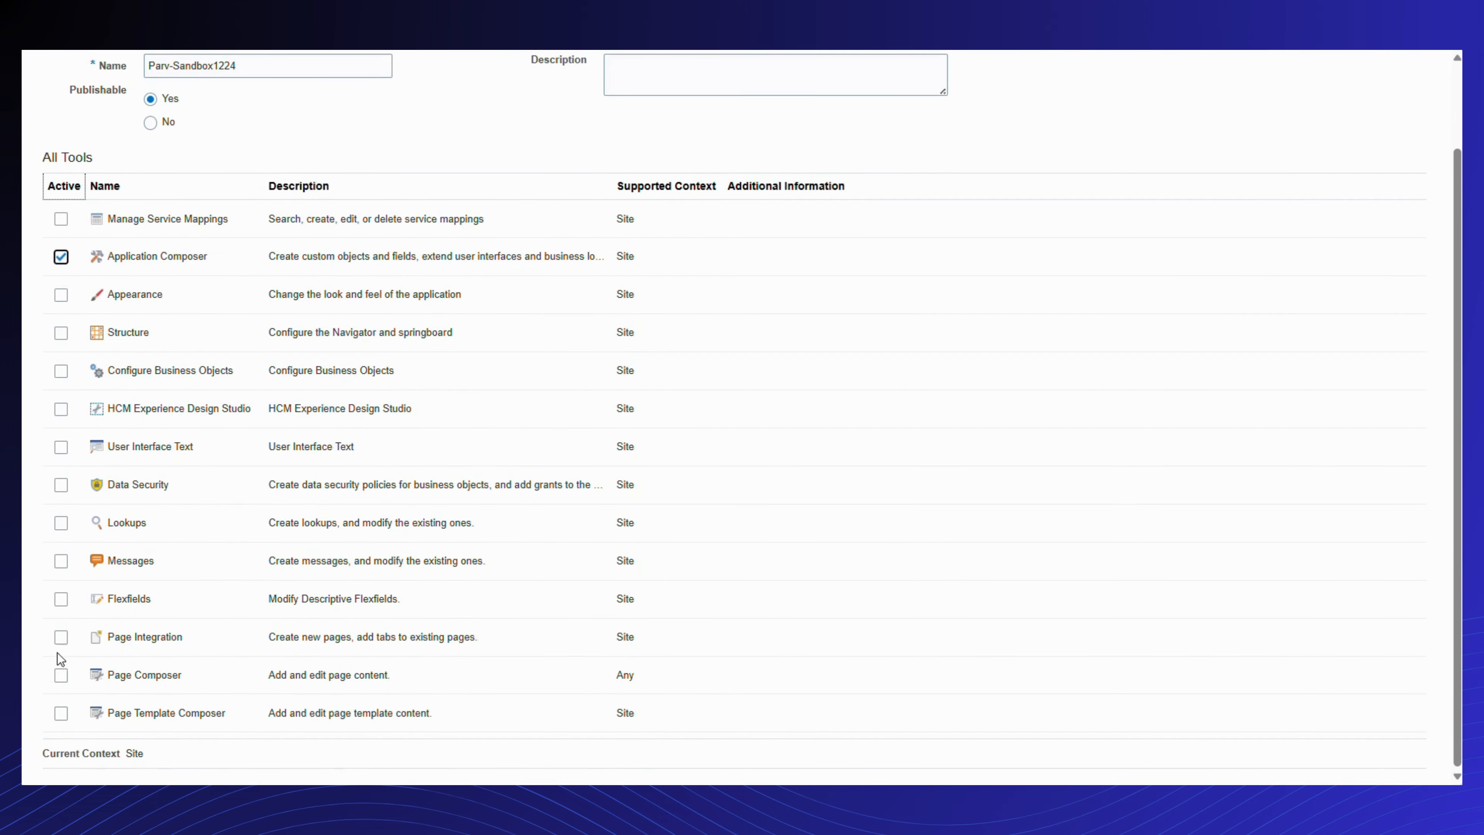
left_click(60, 675)
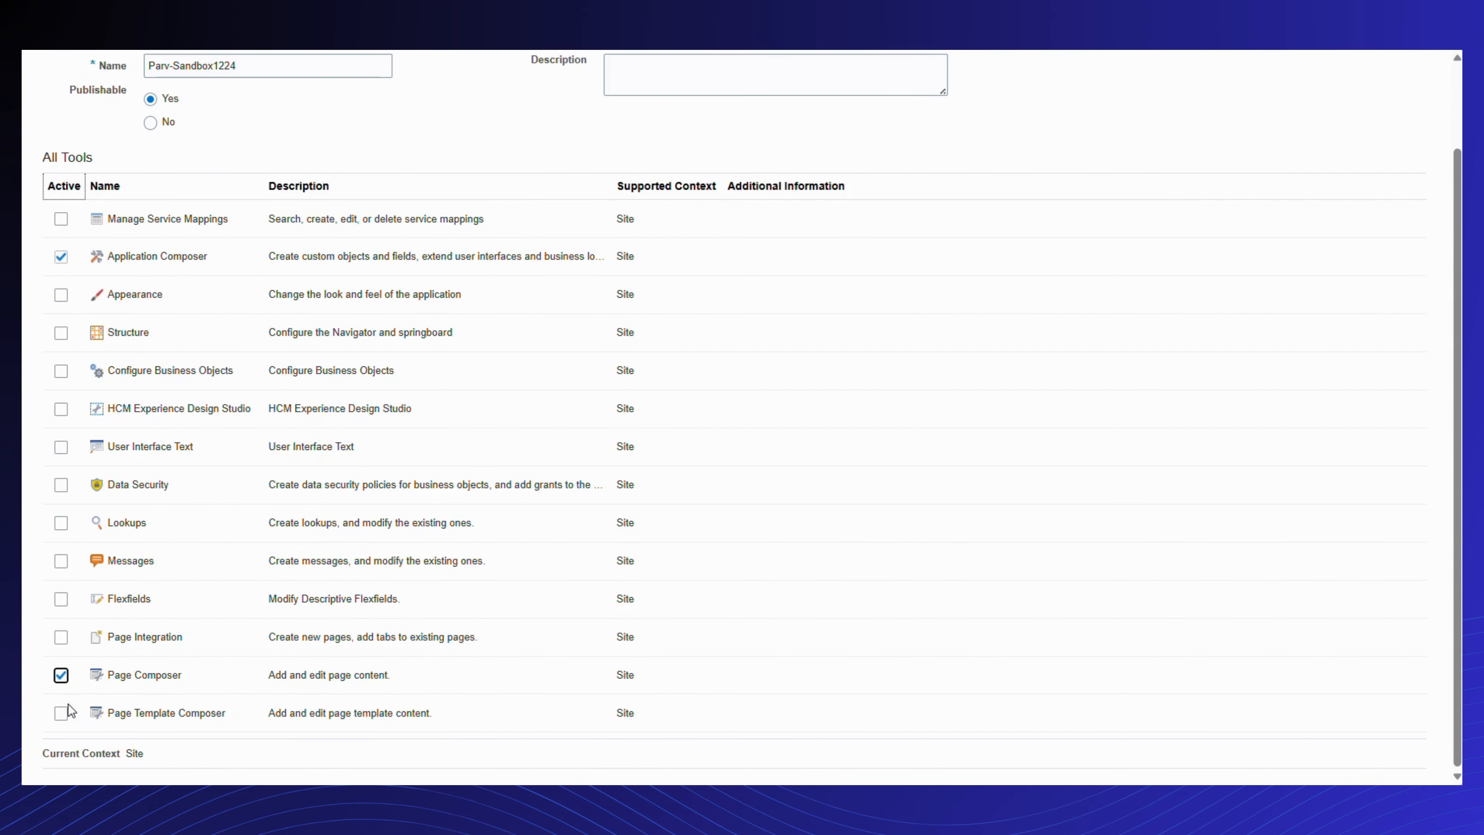
left_click(61, 638)
scroll(224, 454, "up", 2)
left_click(1335, 114)
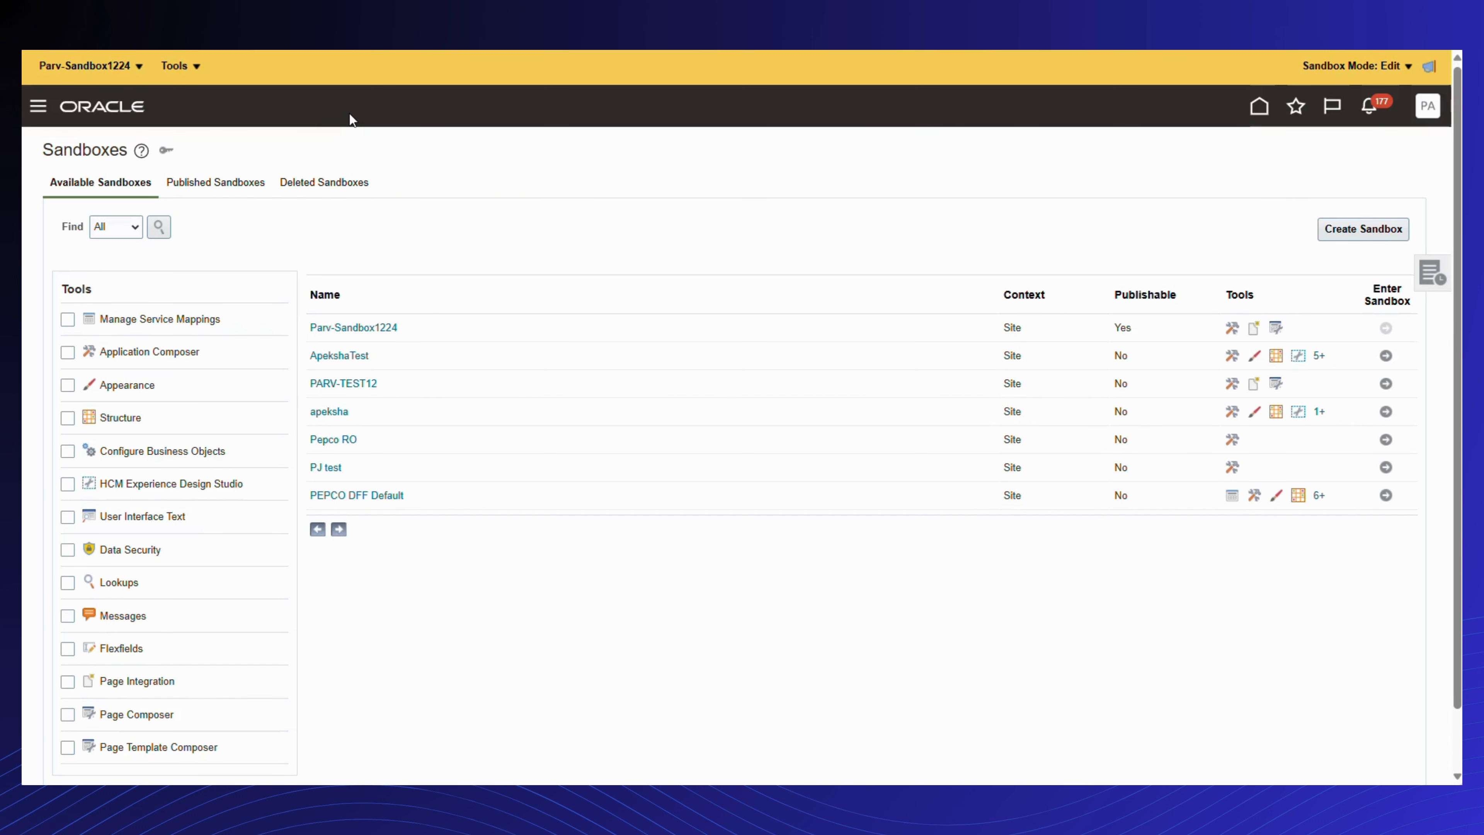
left_click(186, 66)
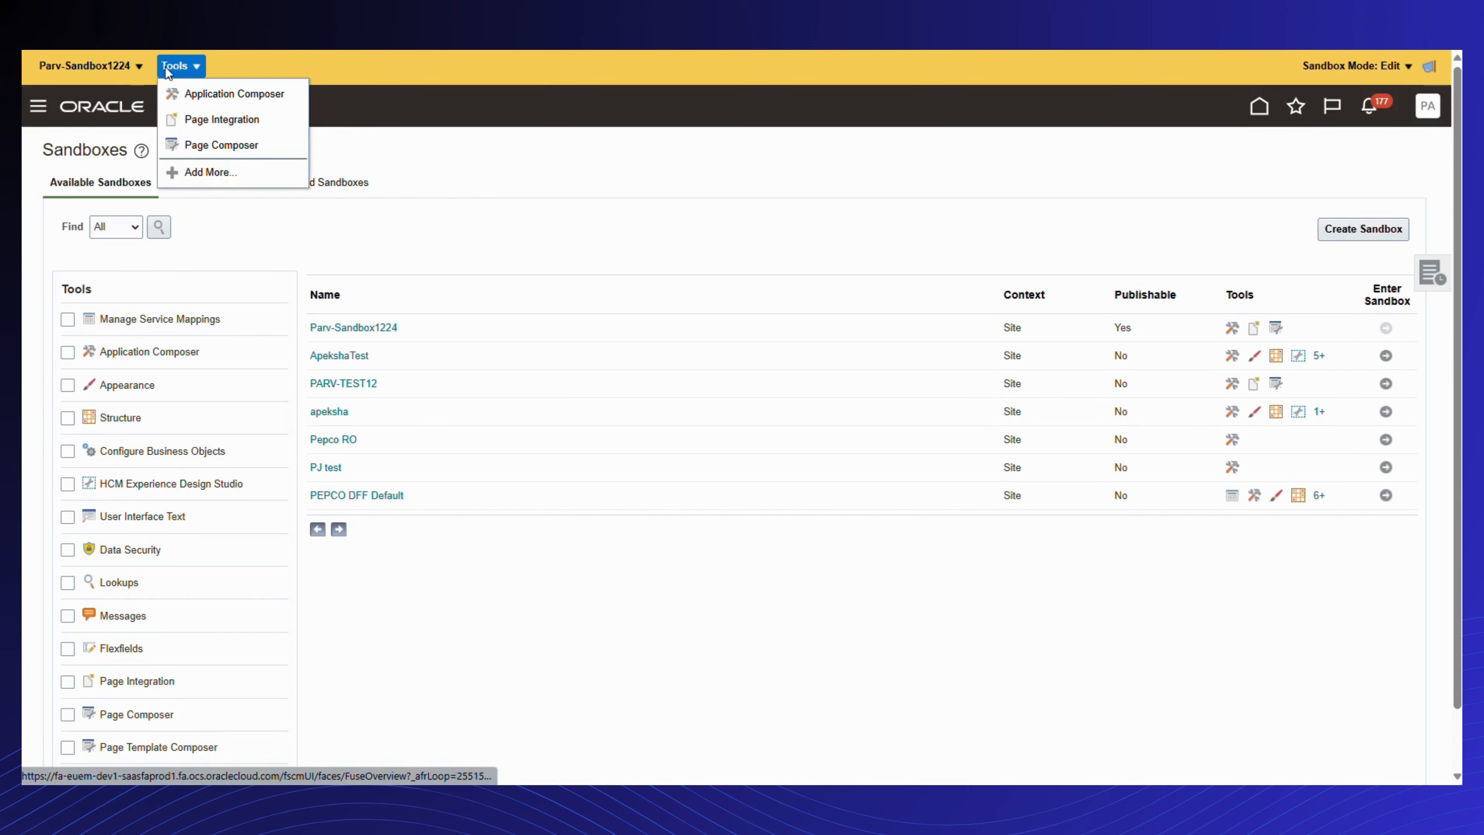
left_click(109, 66)
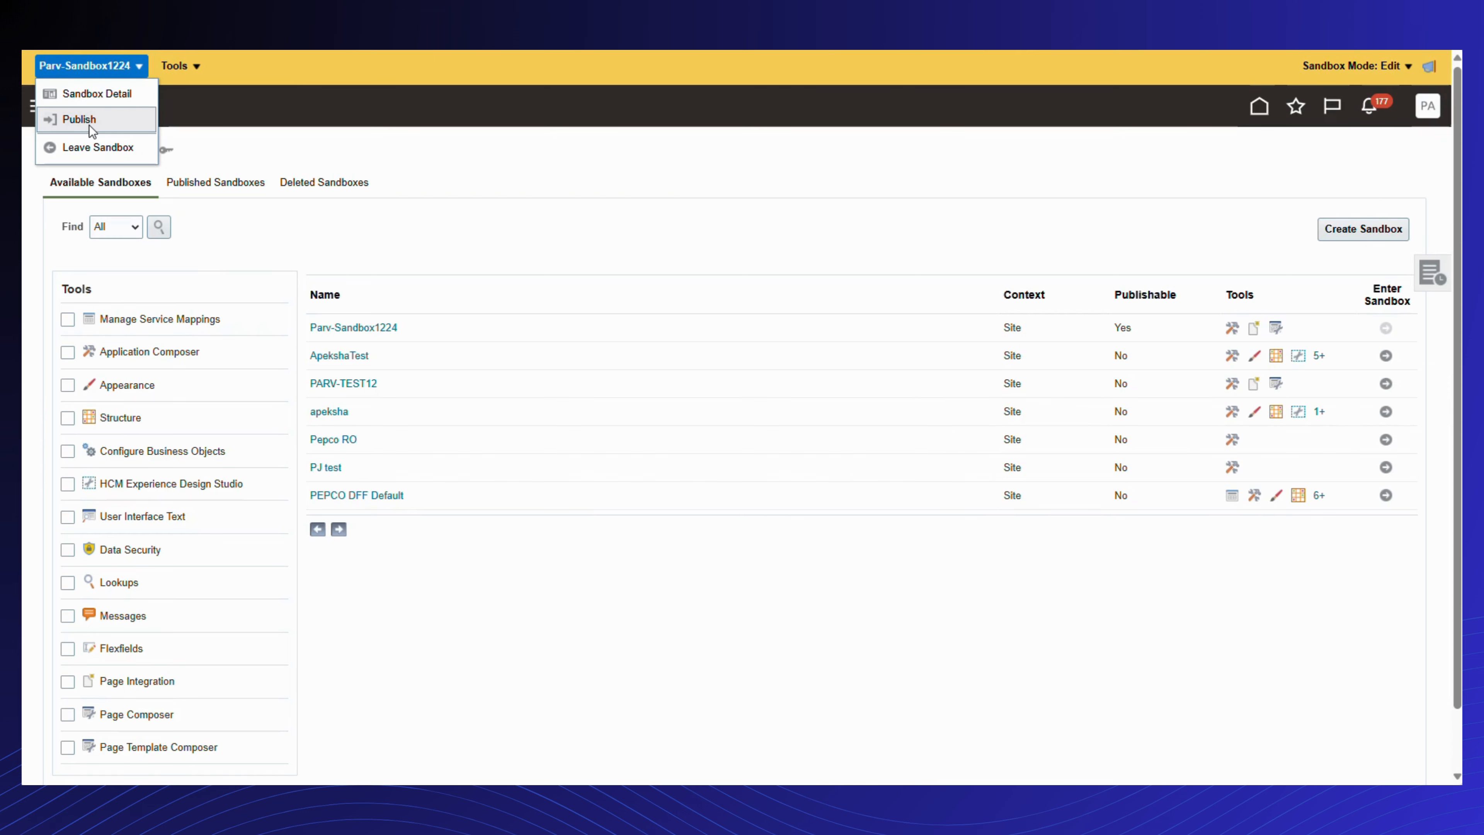
Step: Return to the home page and open Manage Requisitions from the Procurement Purchase Requisitions app
left_click(1258, 108)
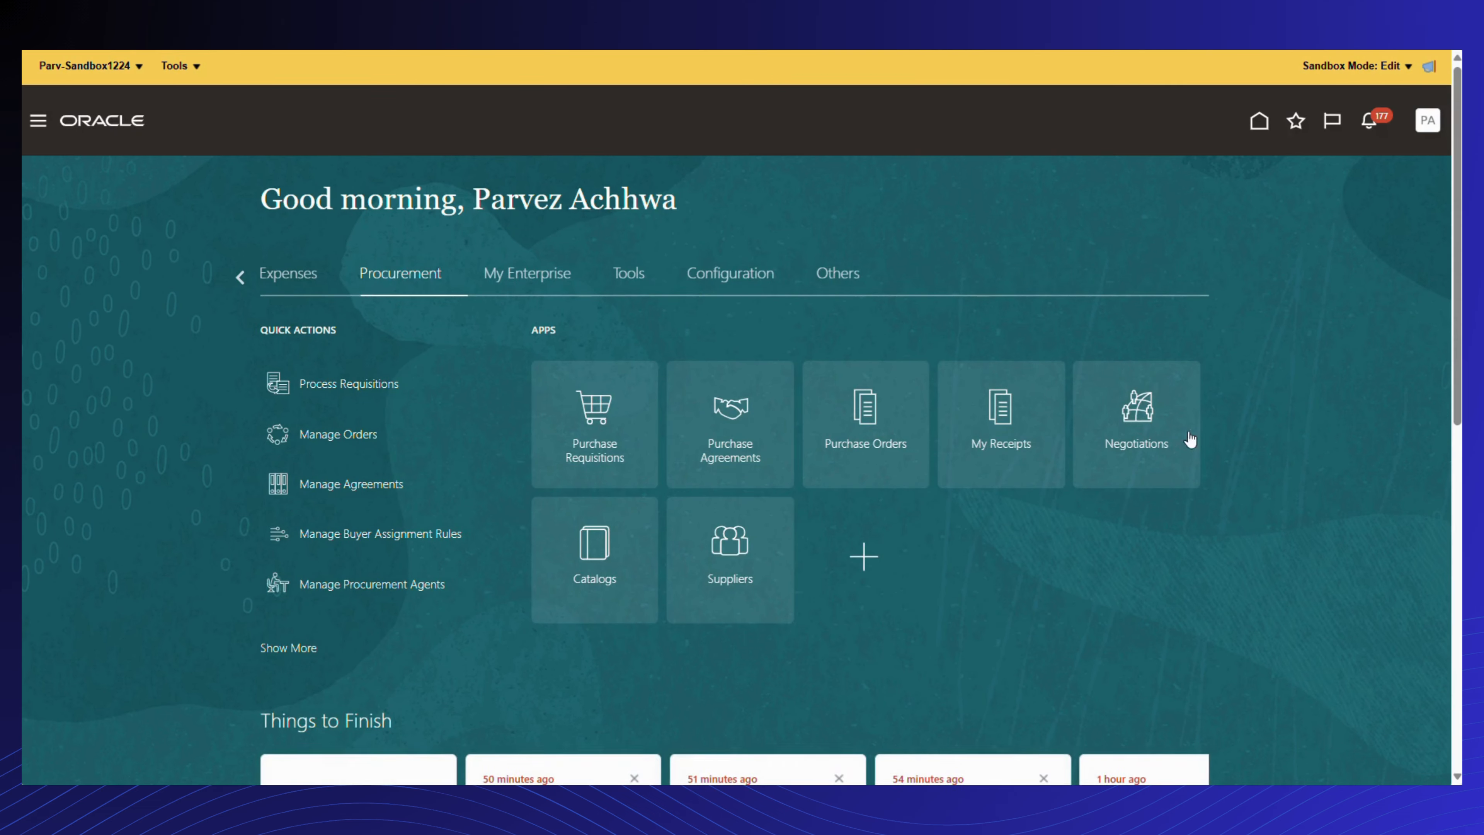
left_click(596, 409)
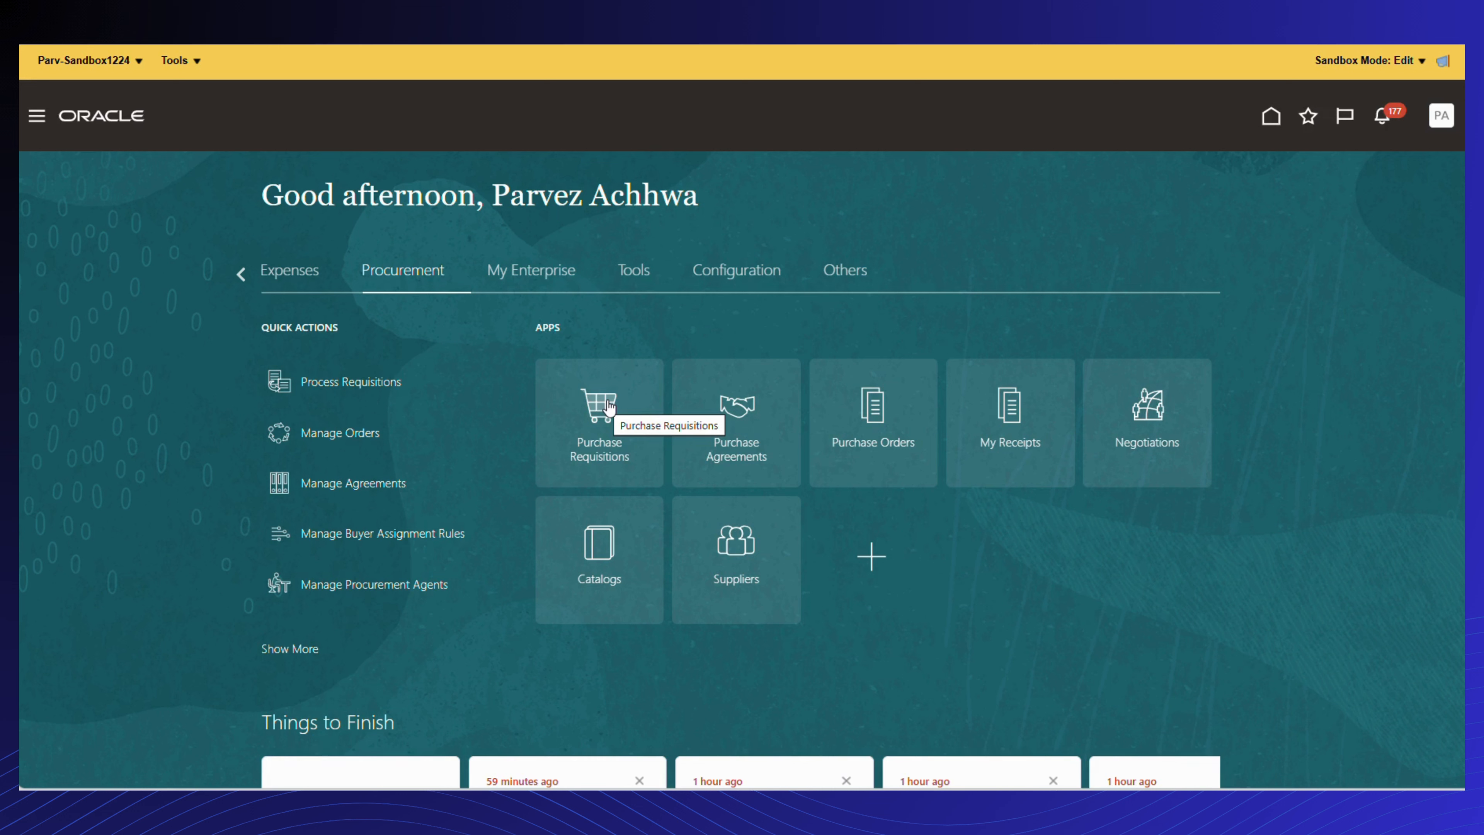
left_click(609, 408)
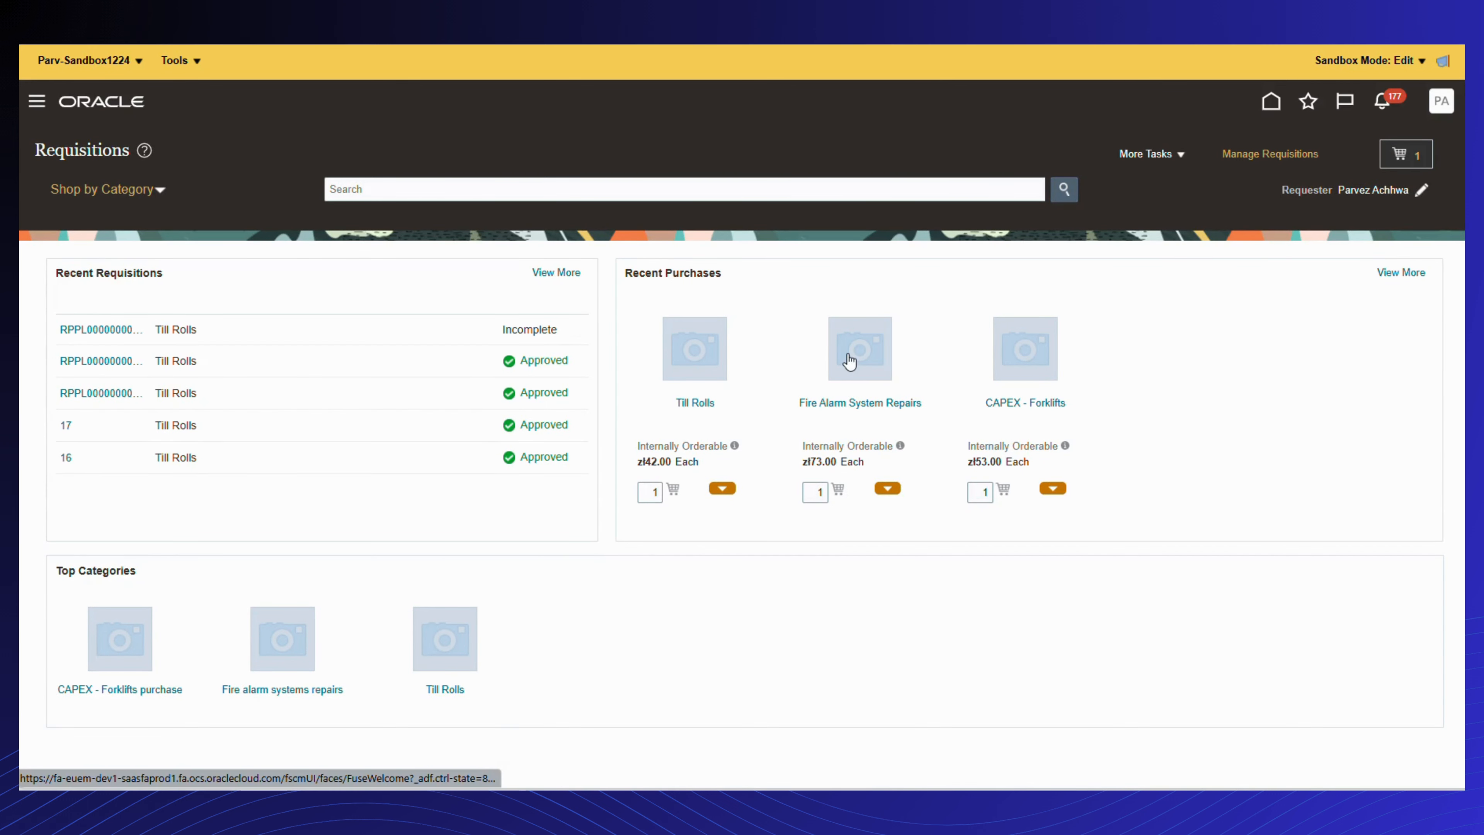
left_click(1283, 158)
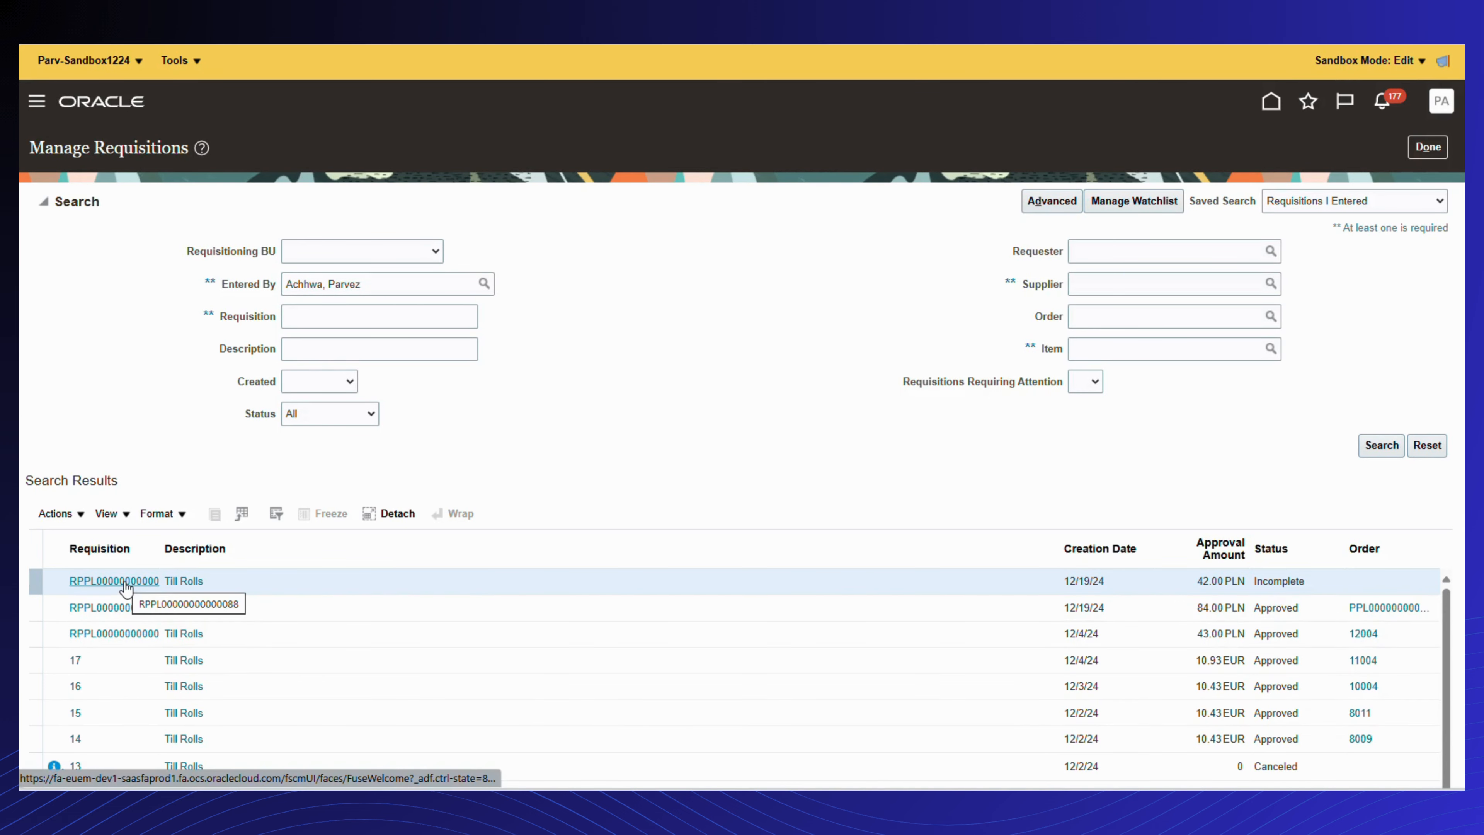
Step: Open the incomplete Till Rolls requisition created on 12/19/24 for editing
left_click(117, 581)
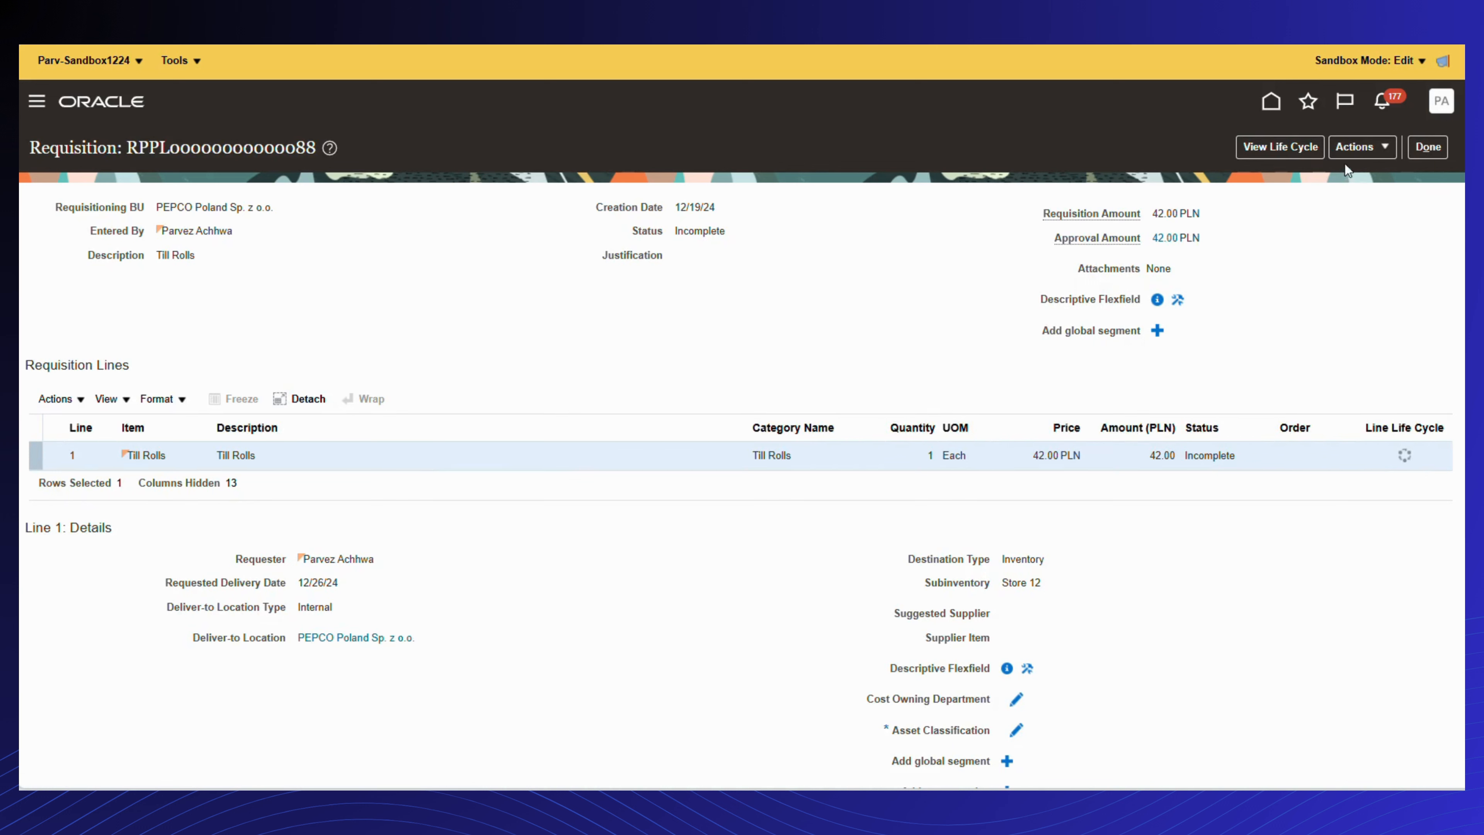
left_click(1354, 147)
left_click(1252, 266)
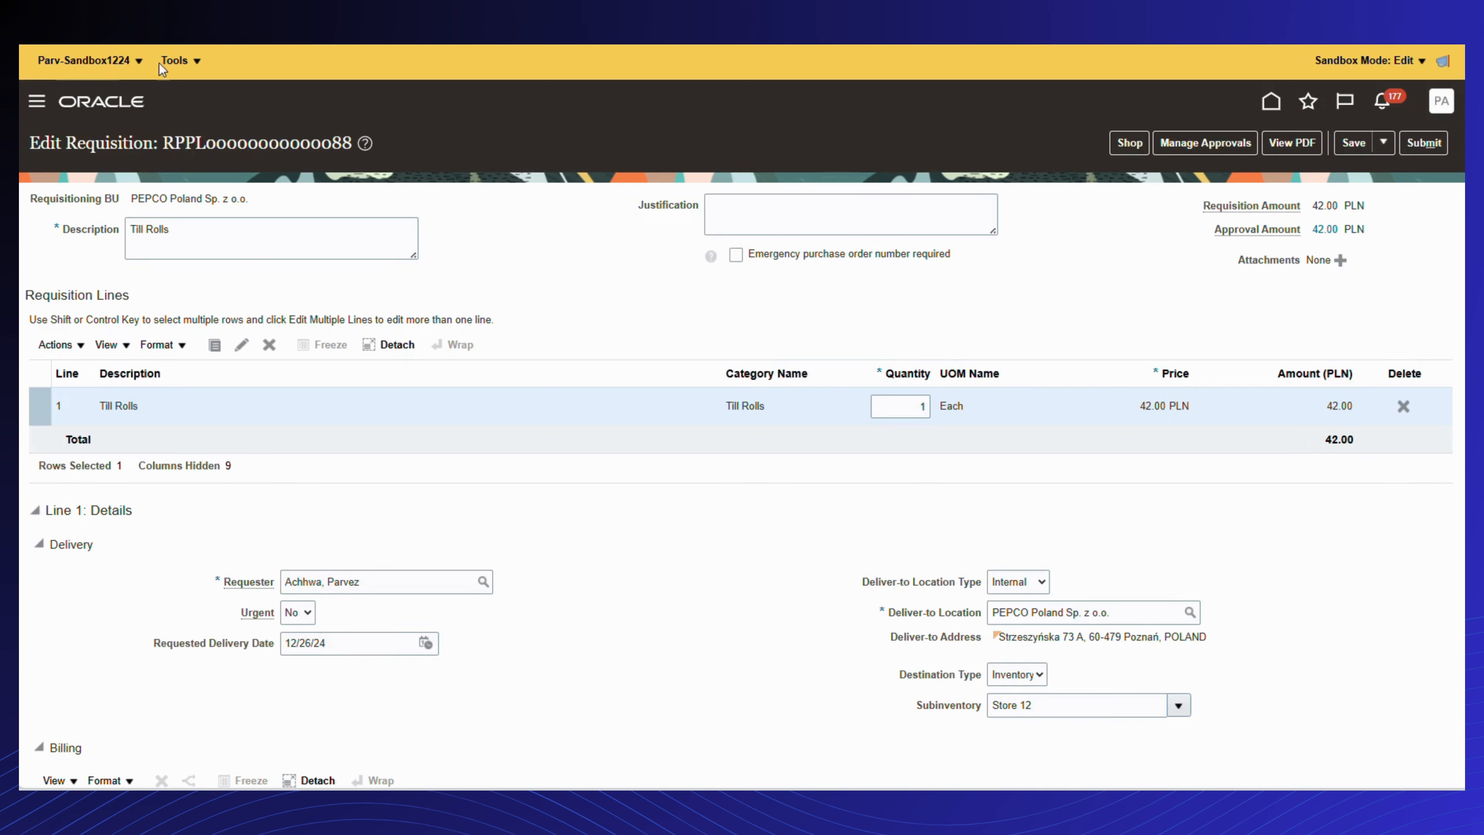
Step: Launch Page Composer on the requisition page and select the Requisition Lines table in its structure view
left_click(186, 62)
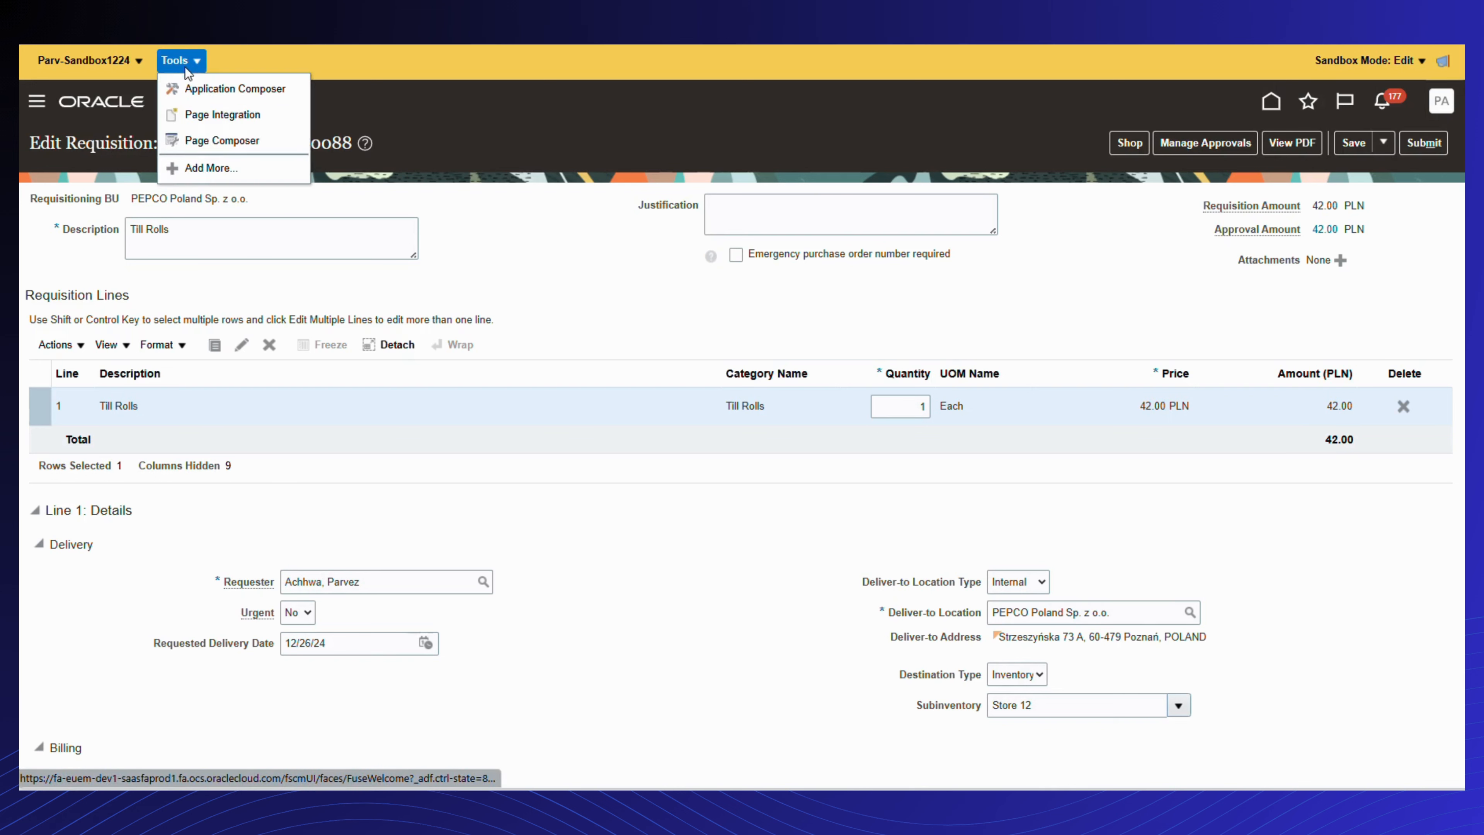
left_click(212, 142)
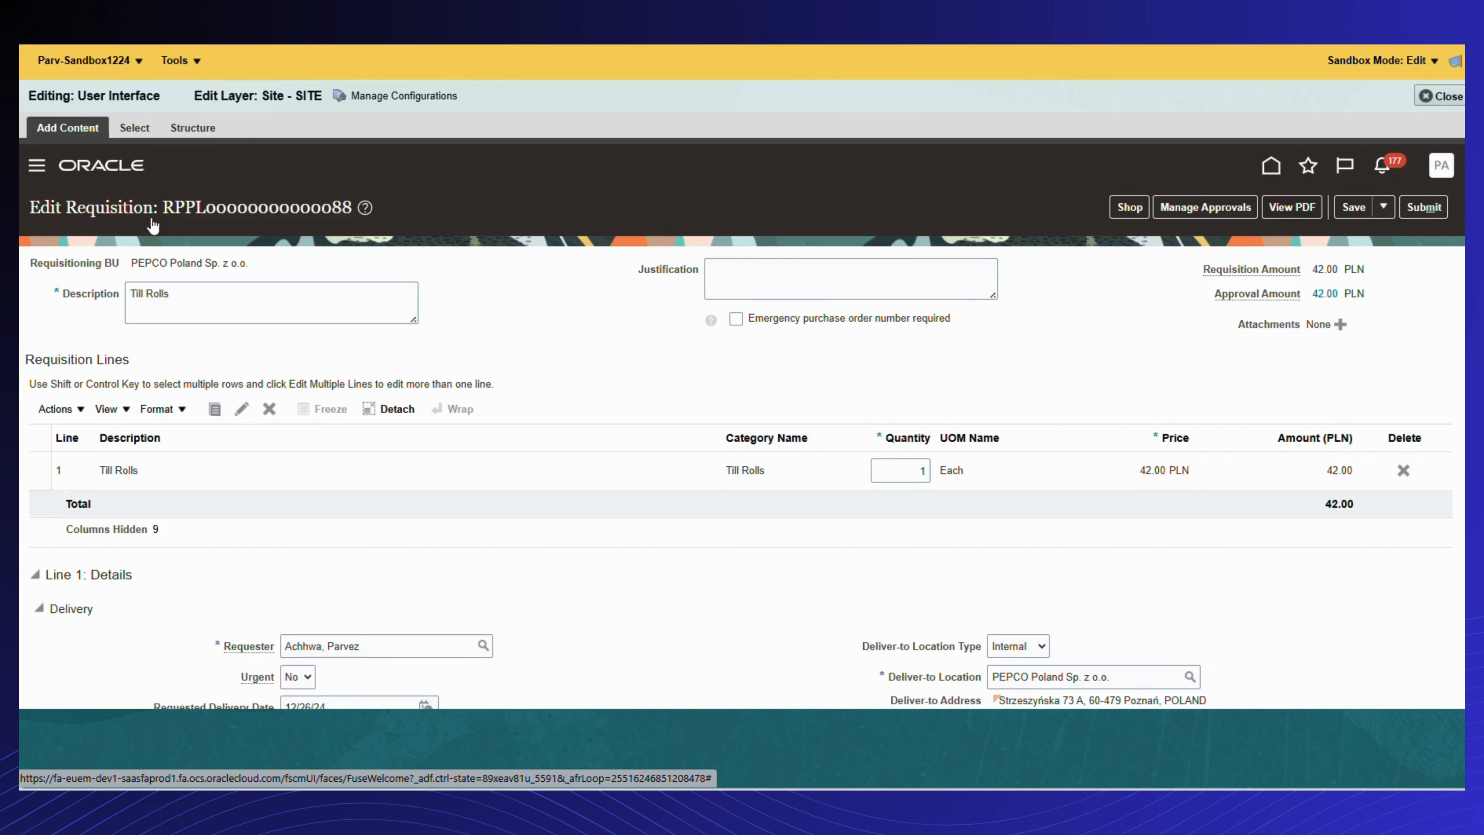
left_click(133, 129)
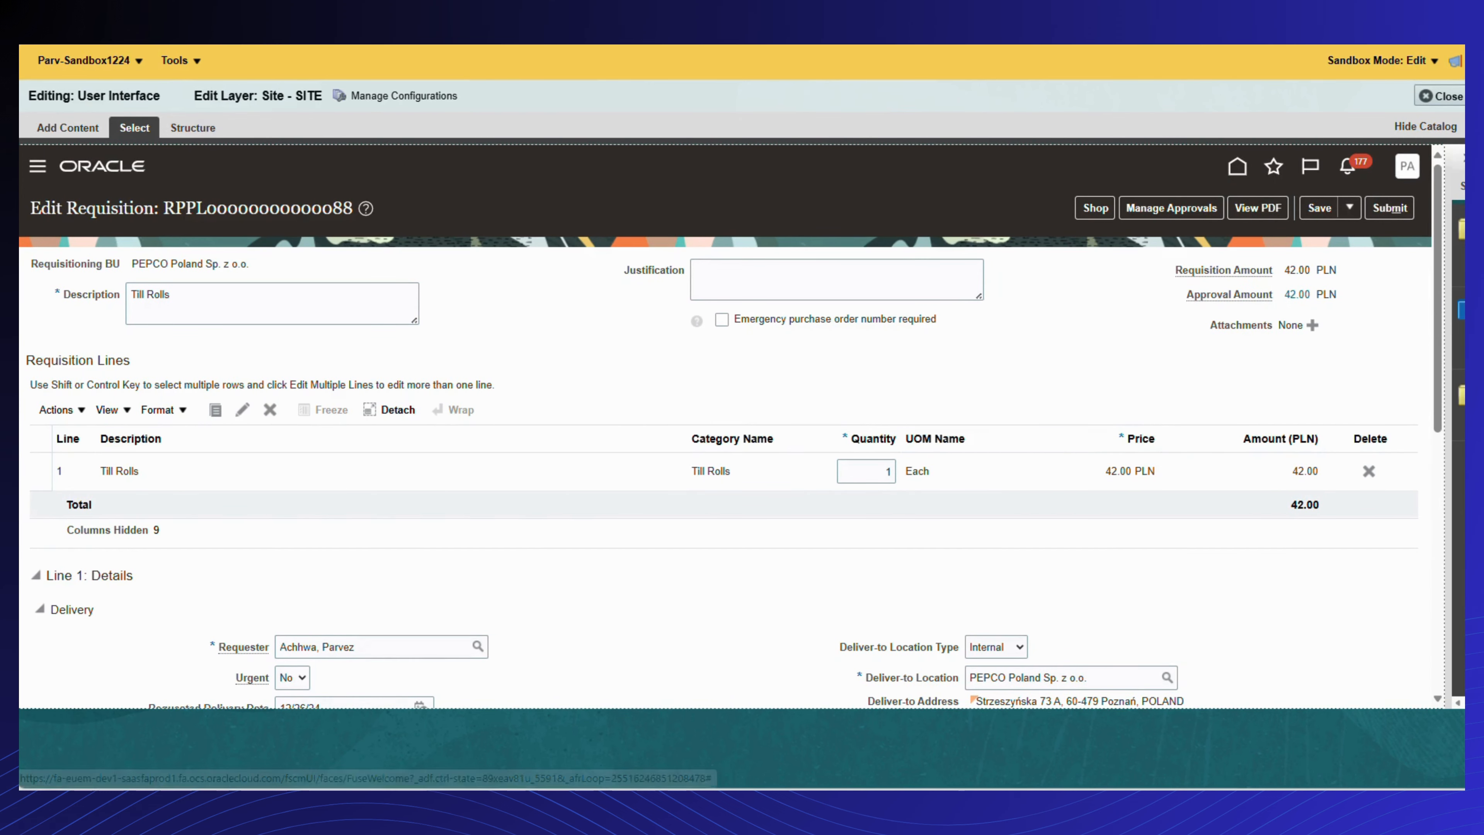
left_click(193, 128)
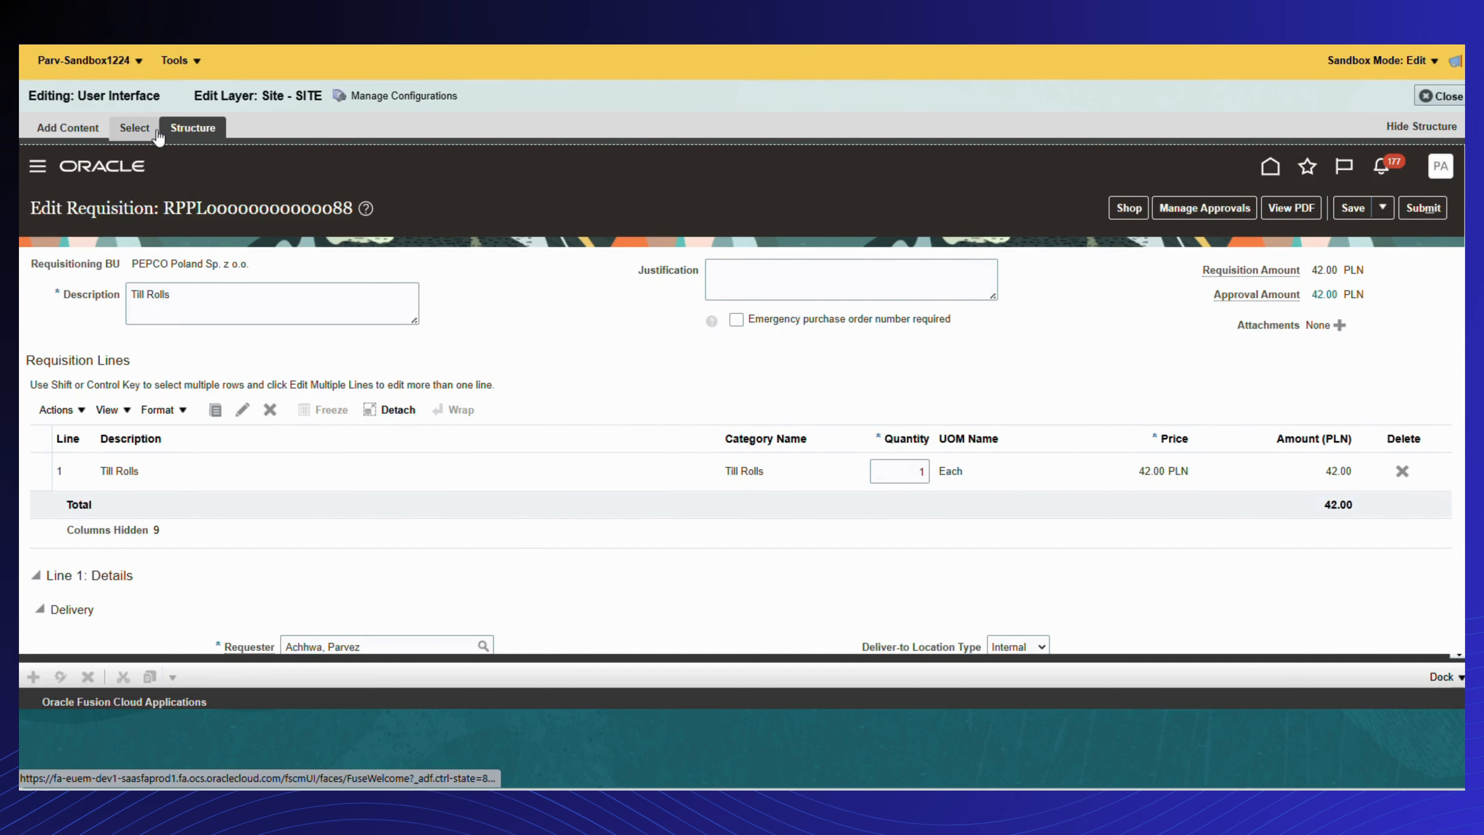
left_click(130, 128)
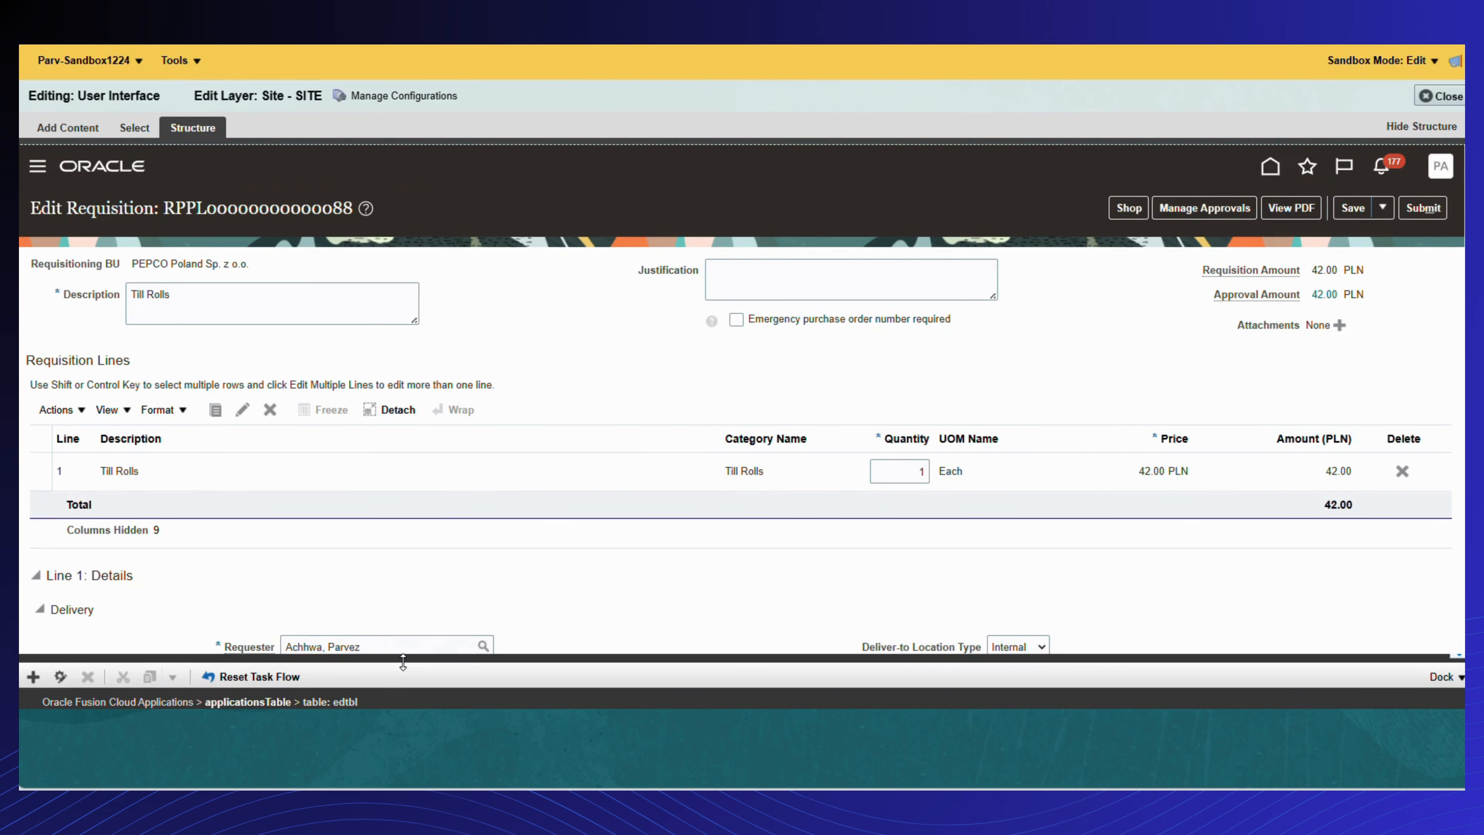
Step: Enlarge the structure tree and select the hidden Line Flexfields column of the requisition lines table
left_click_drag(403, 661, 396, 493)
left_click(395, 492)
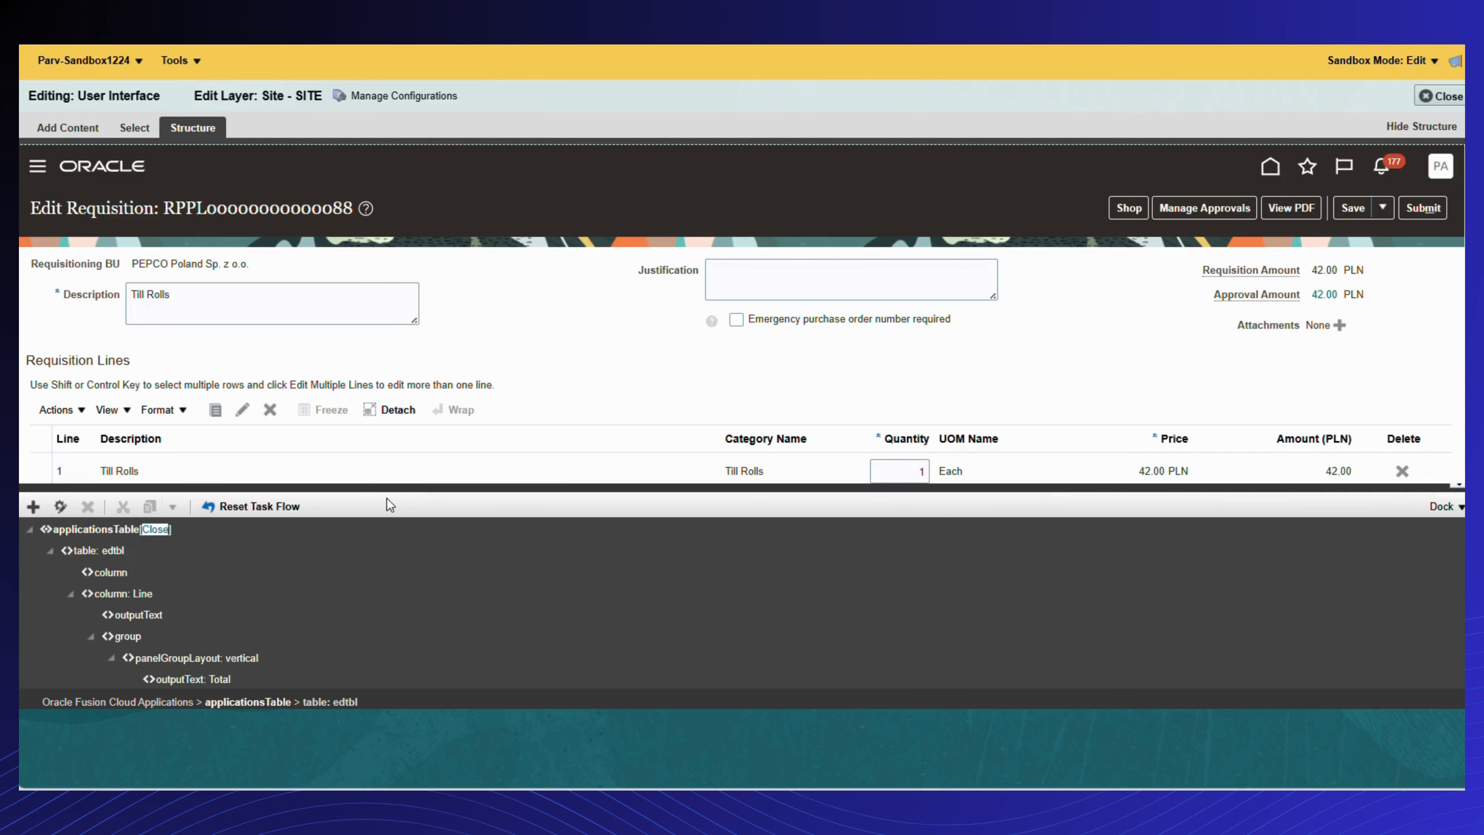
scroll(187, 618, "down", 2)
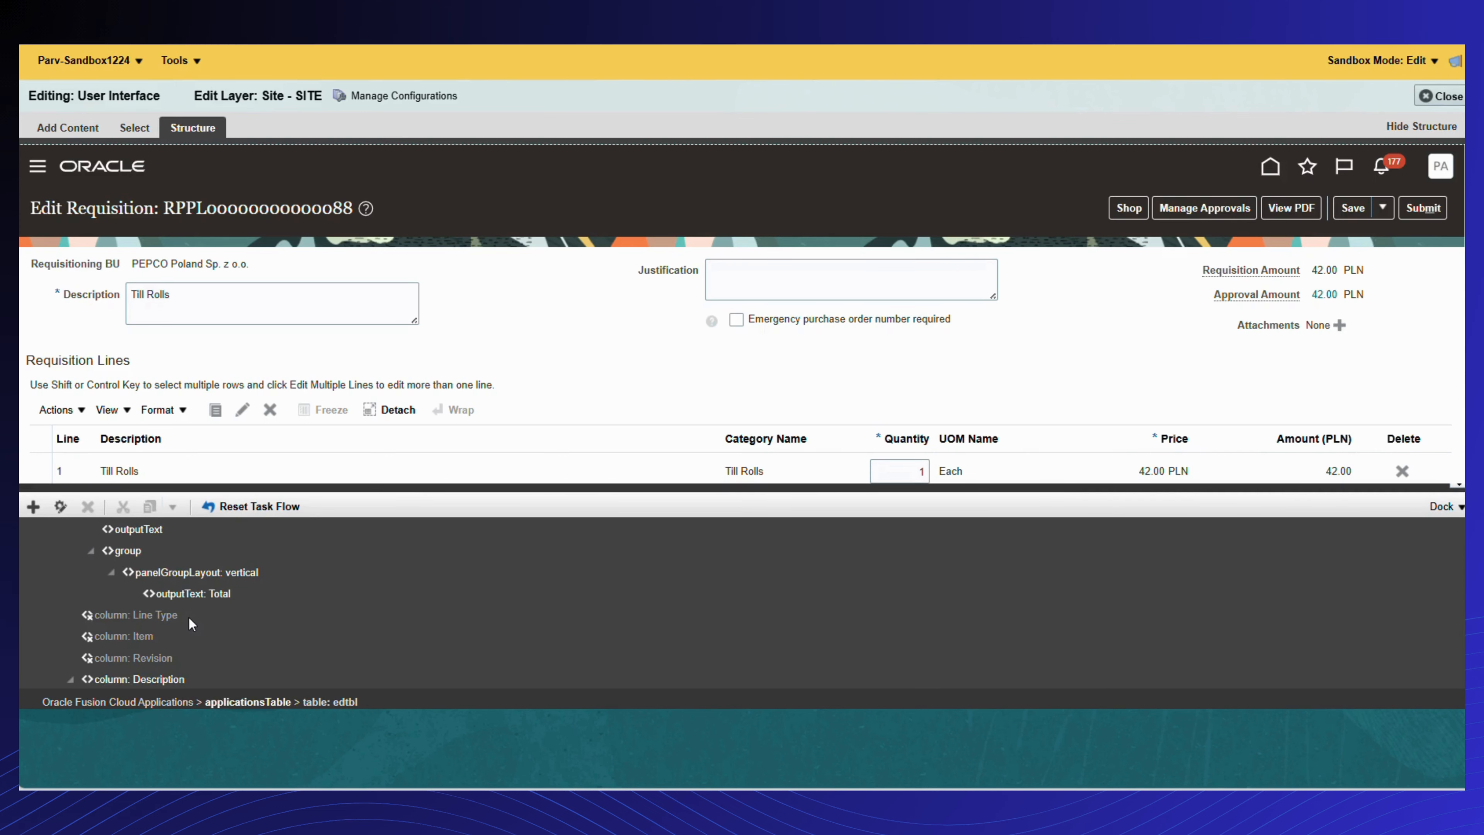
scroll(187, 616, "down", 2)
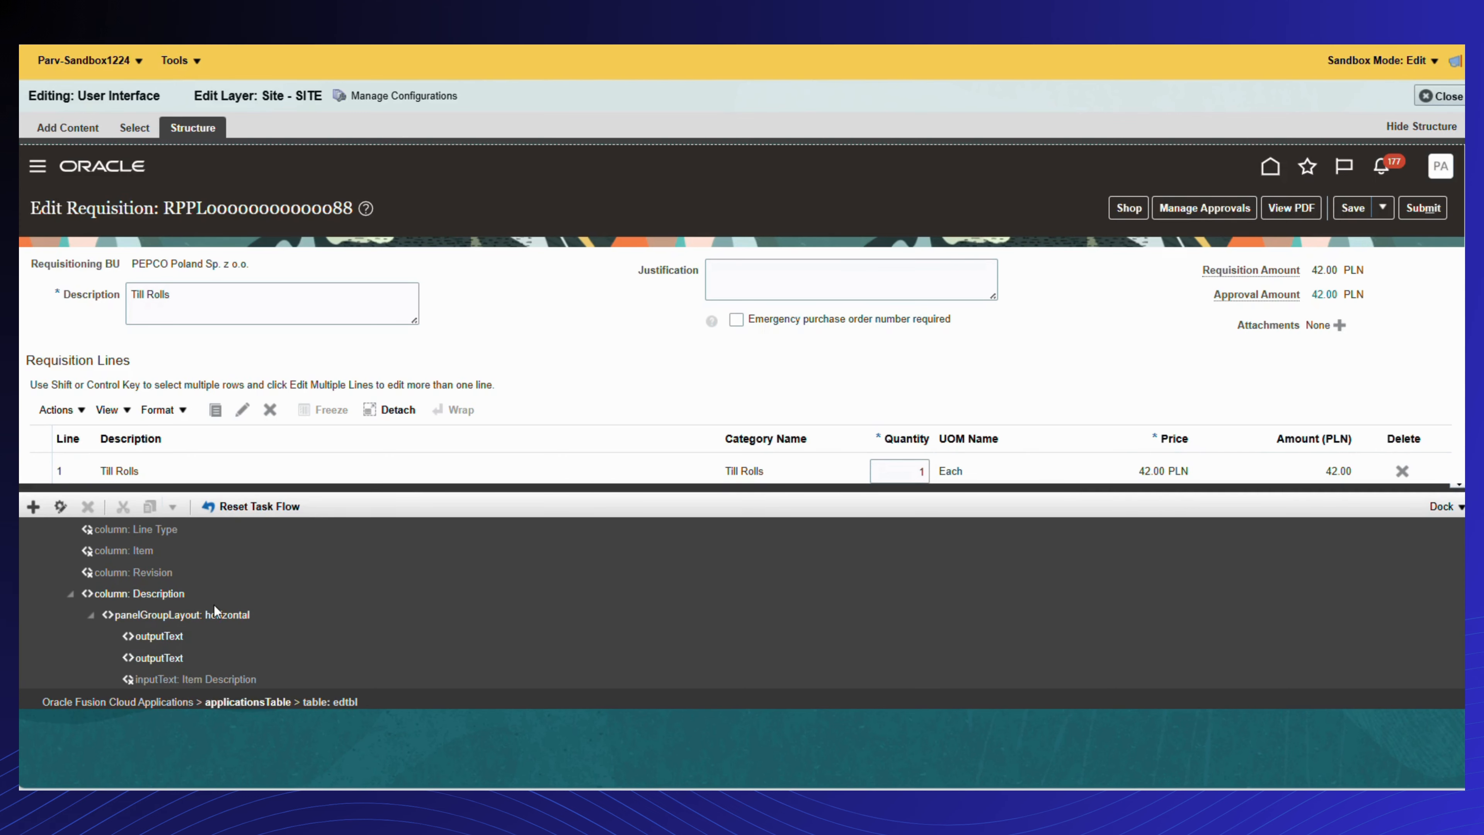
scroll(214, 605, "down", 2)
scroll(214, 602, "down", 2)
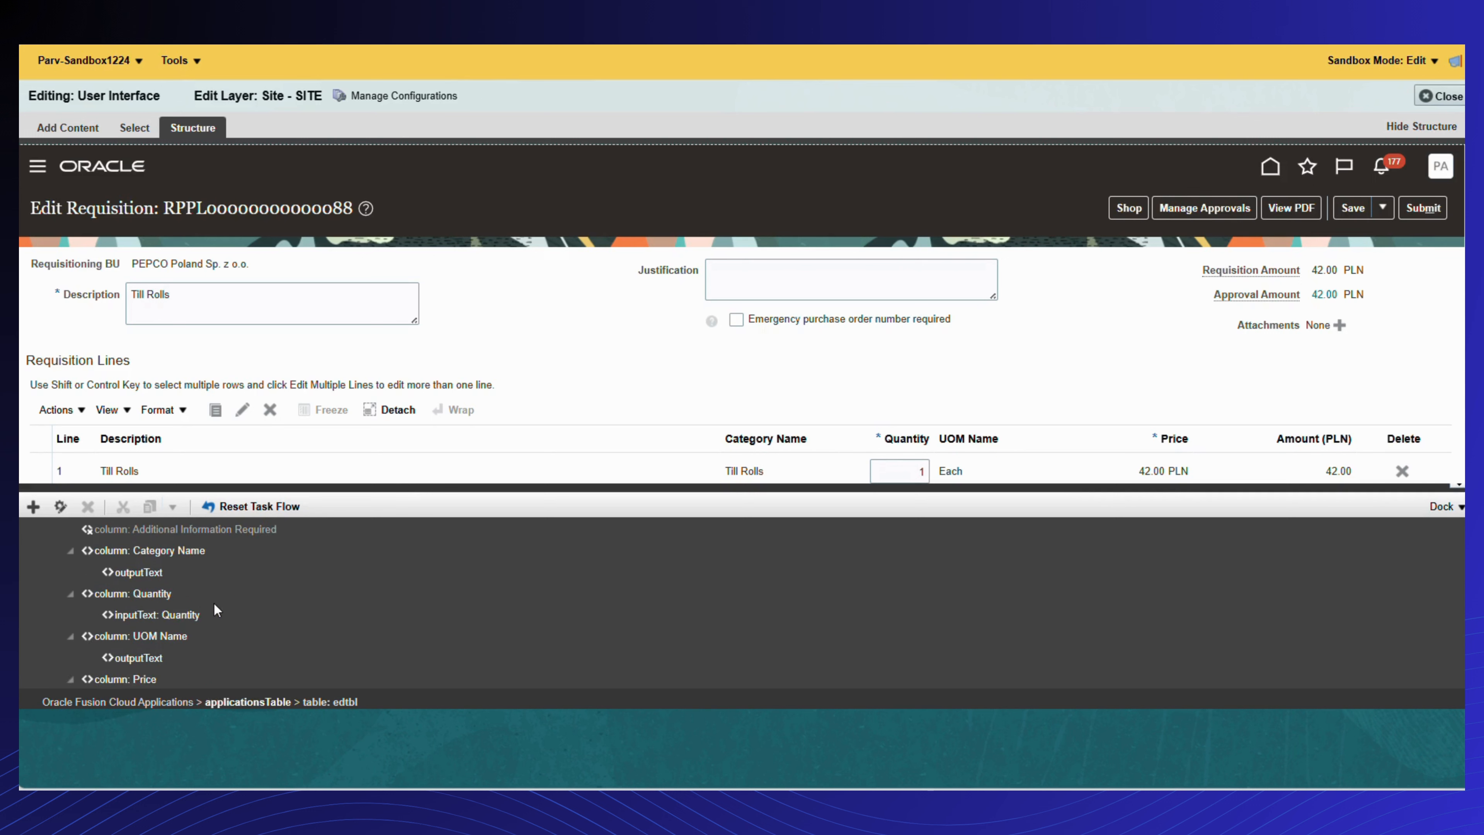
scroll(213, 602, "down", 2)
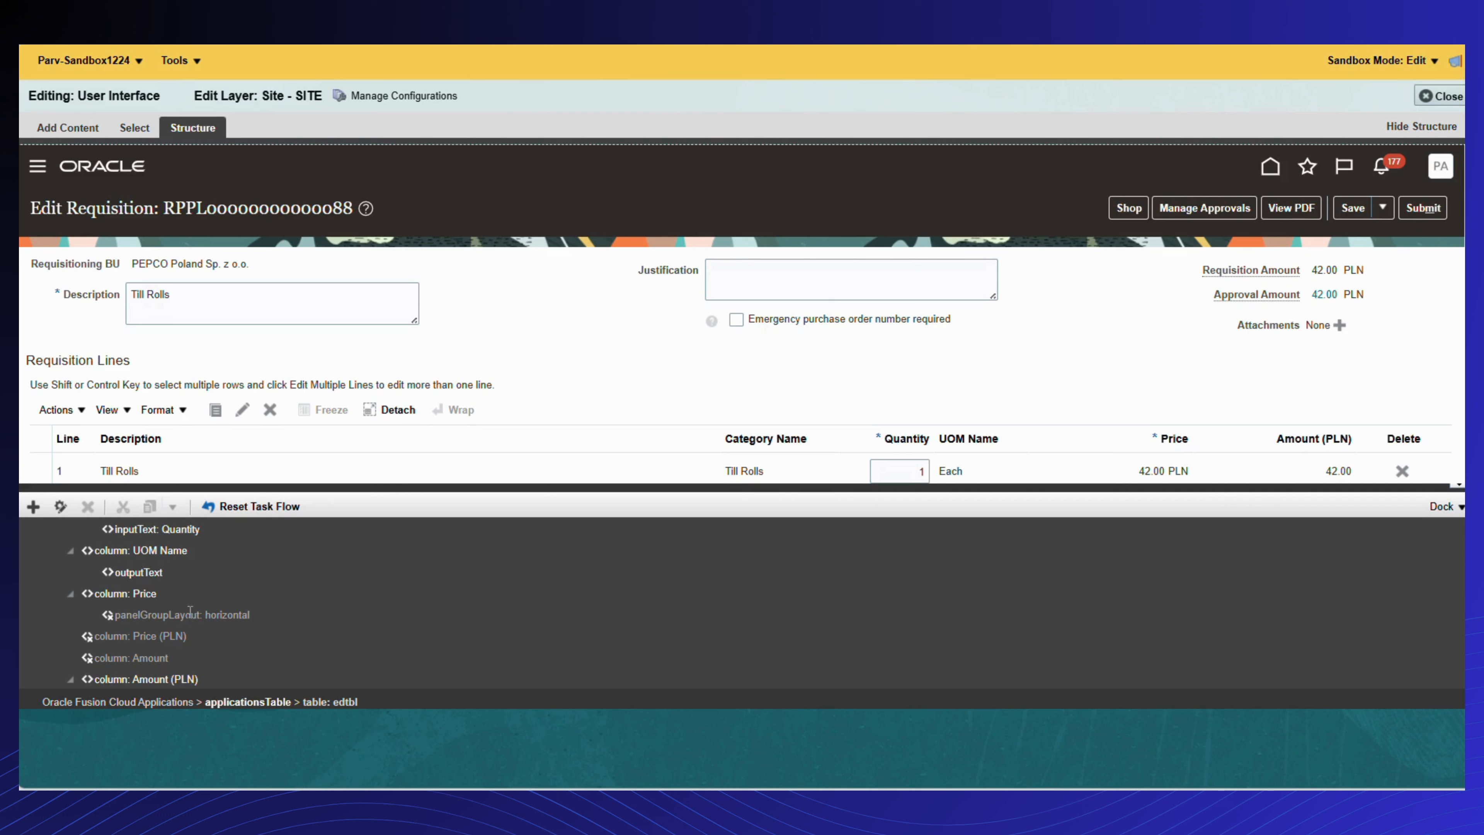
scroll(190, 610, "down", 2)
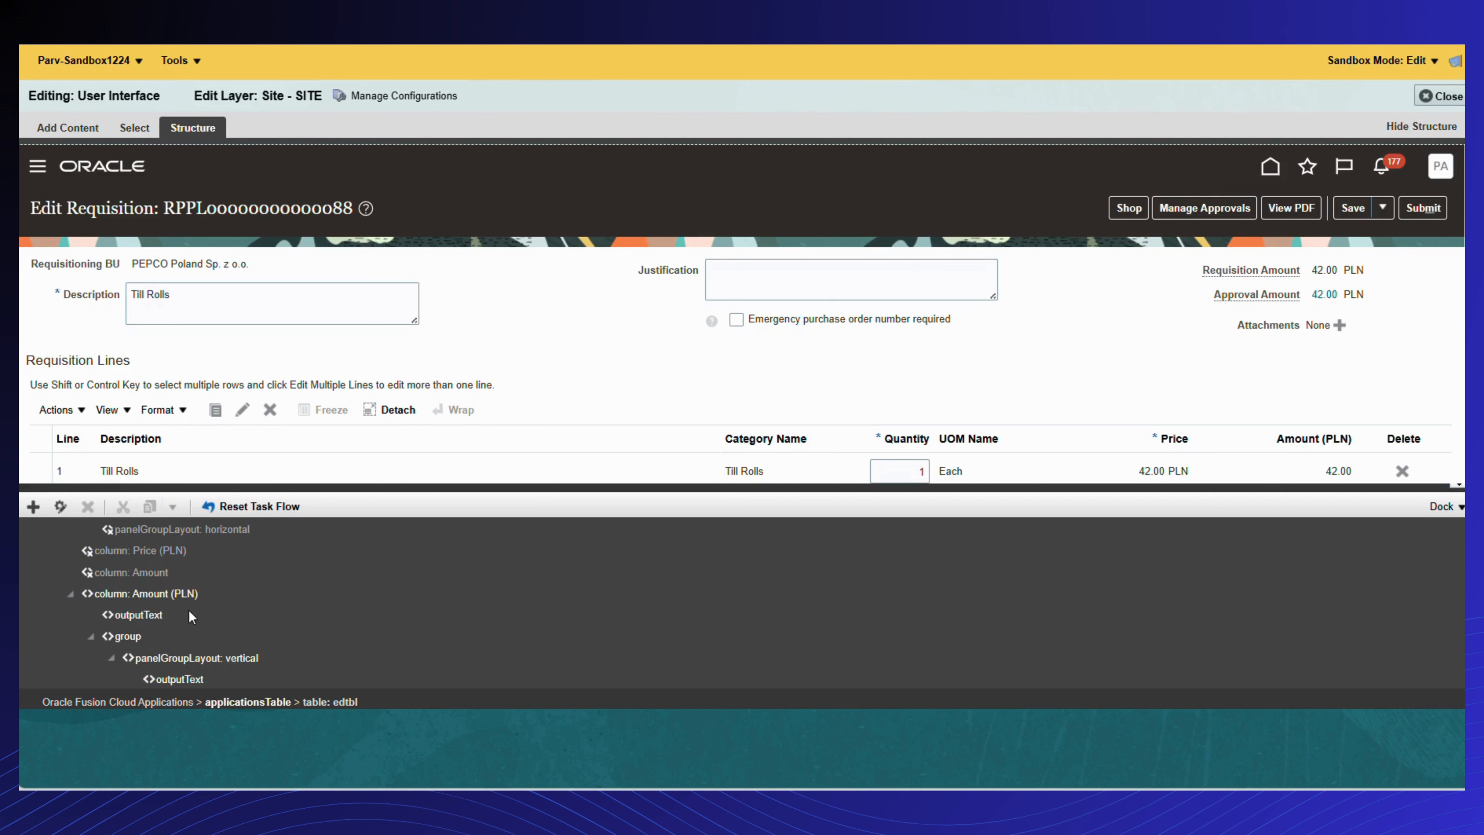
scroll(193, 613, "down", 2)
scroll(193, 610, "down", 2)
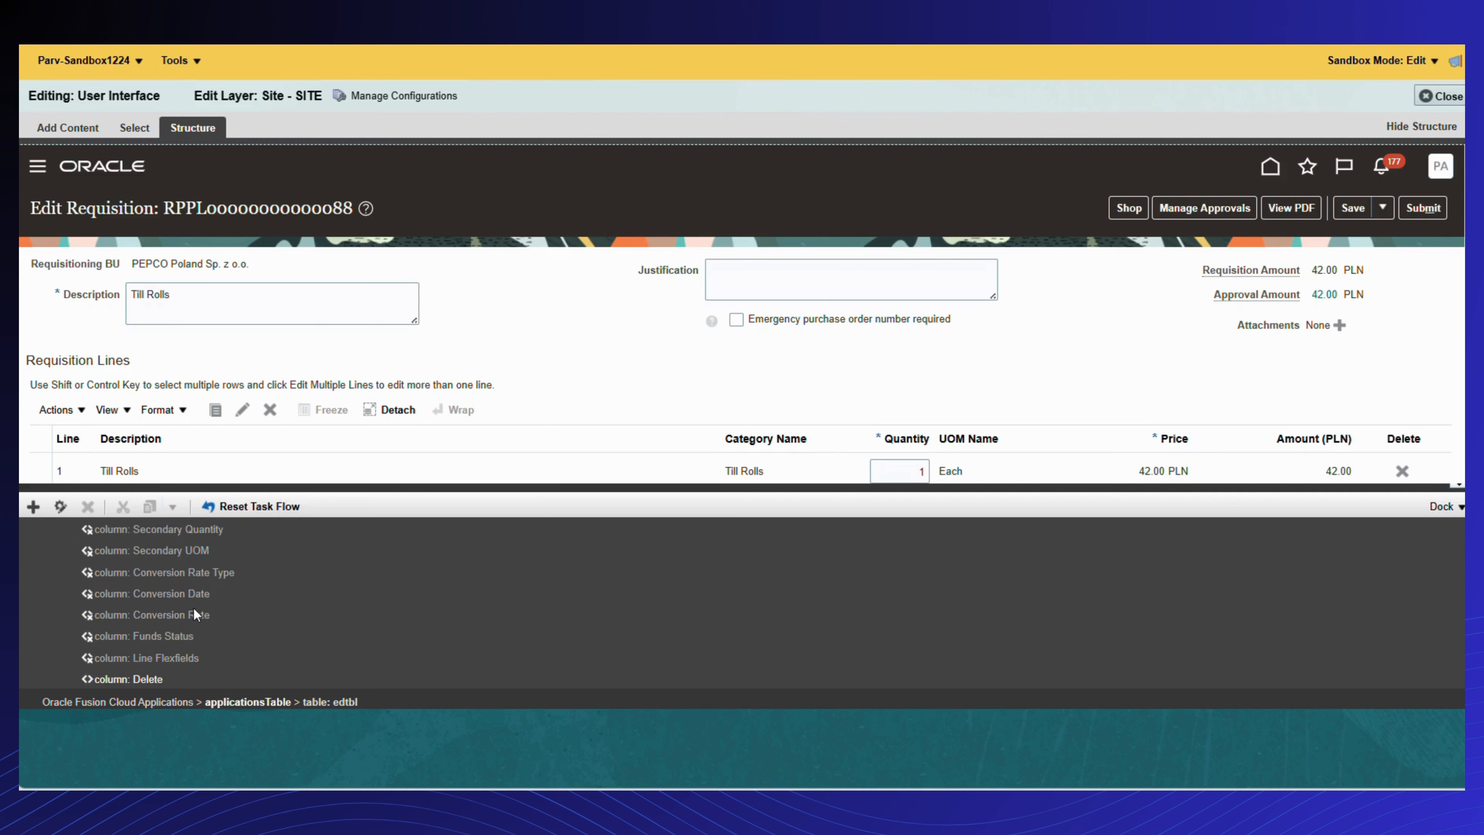
left_click(137, 660)
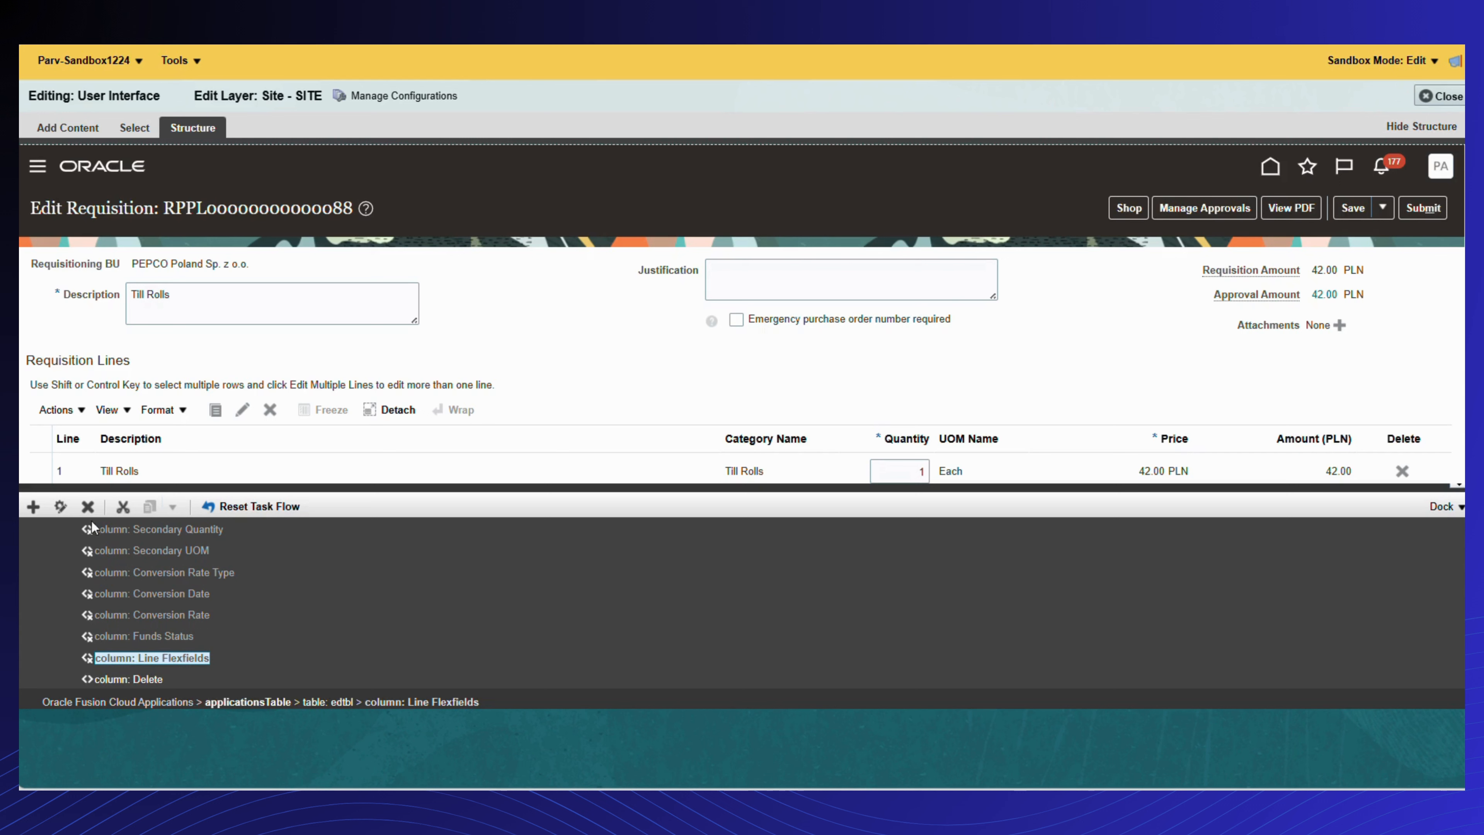
Step: Set the Line Flexfields column to Visible in its component display options and accept the change
left_click(61, 507)
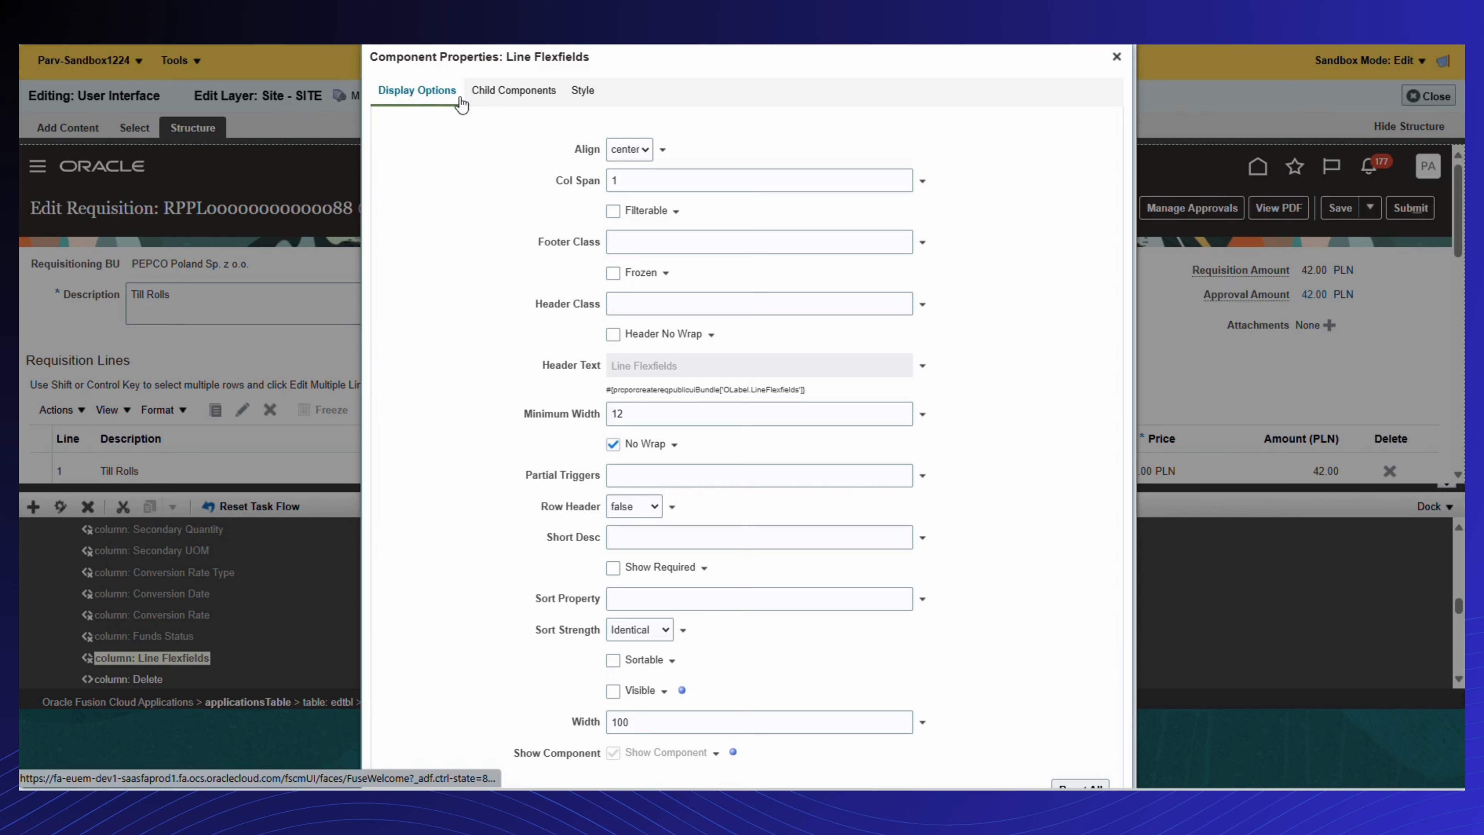
left_click(519, 101)
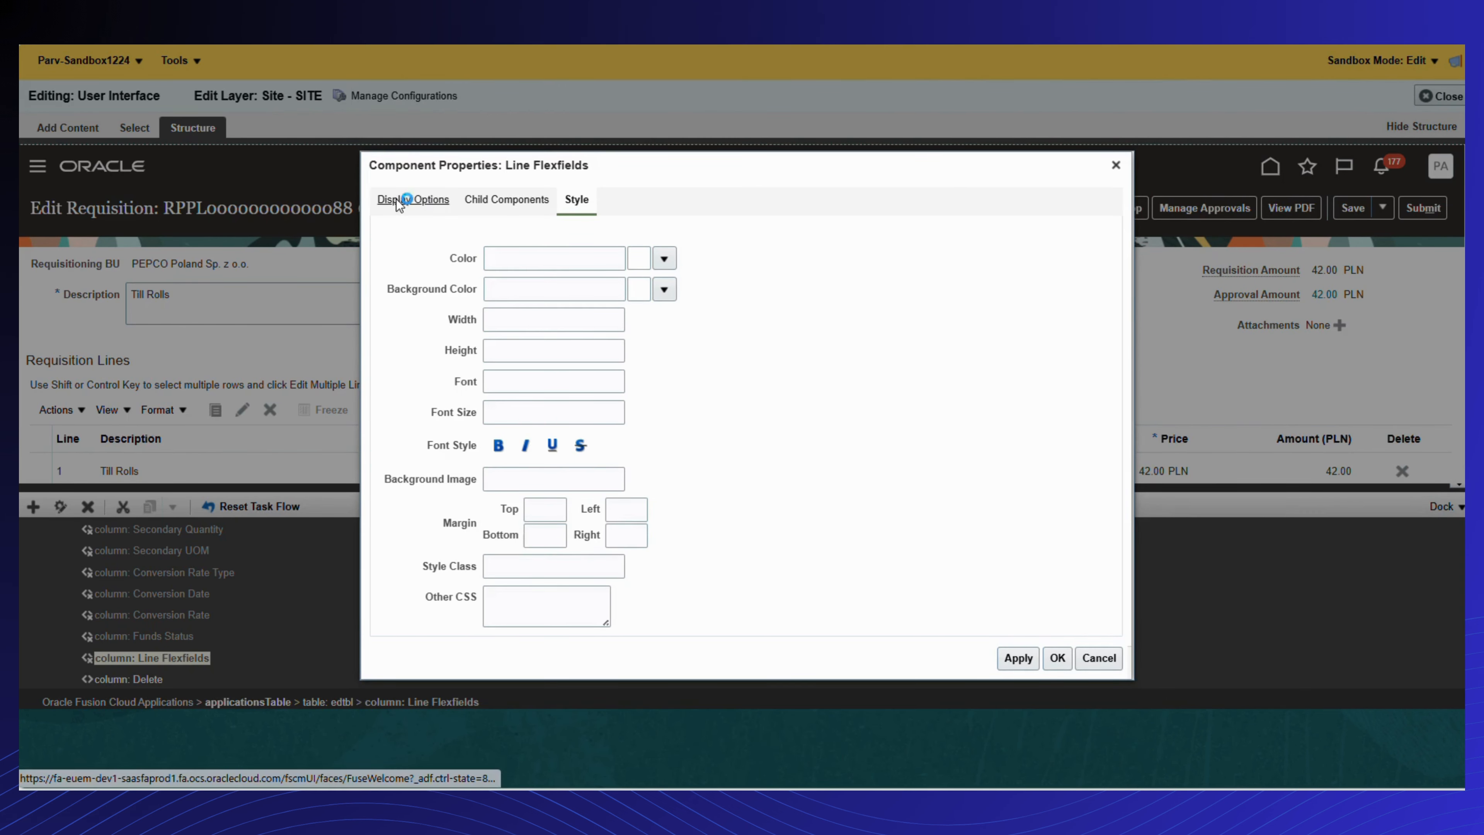
left_click(397, 199)
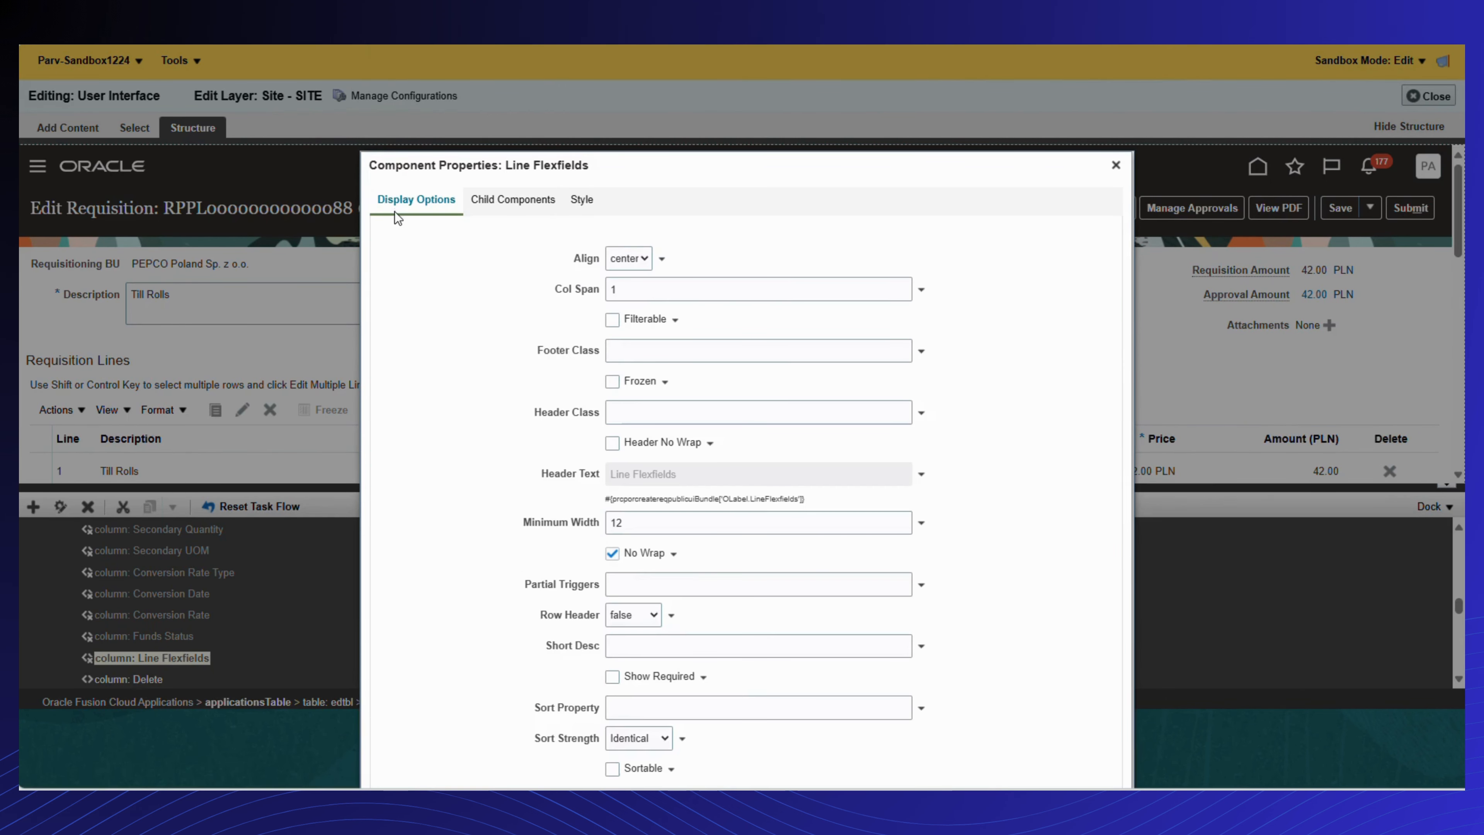
scroll(674, 547, "down", 2)
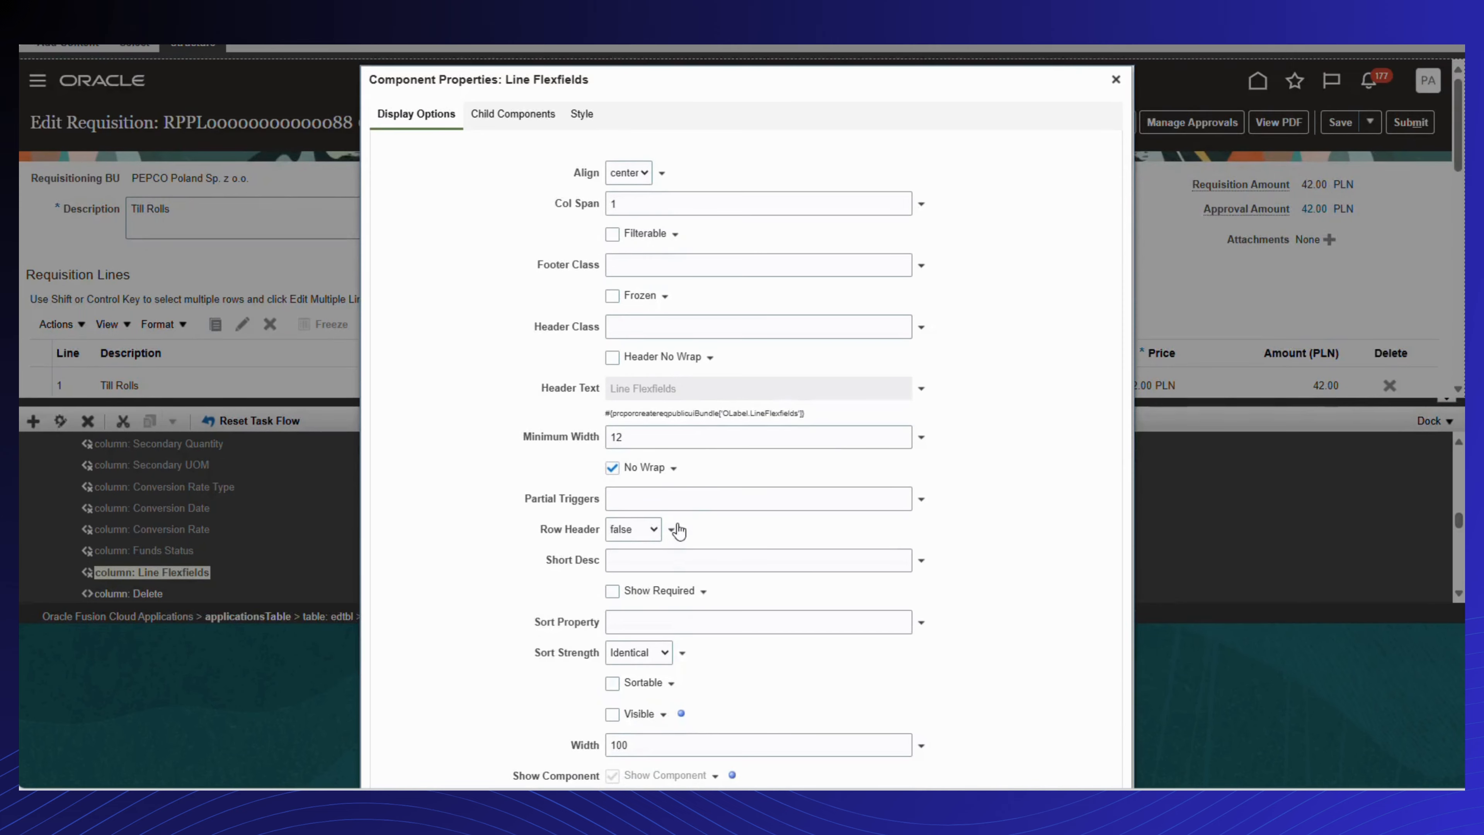
scroll(678, 534, "down", 2)
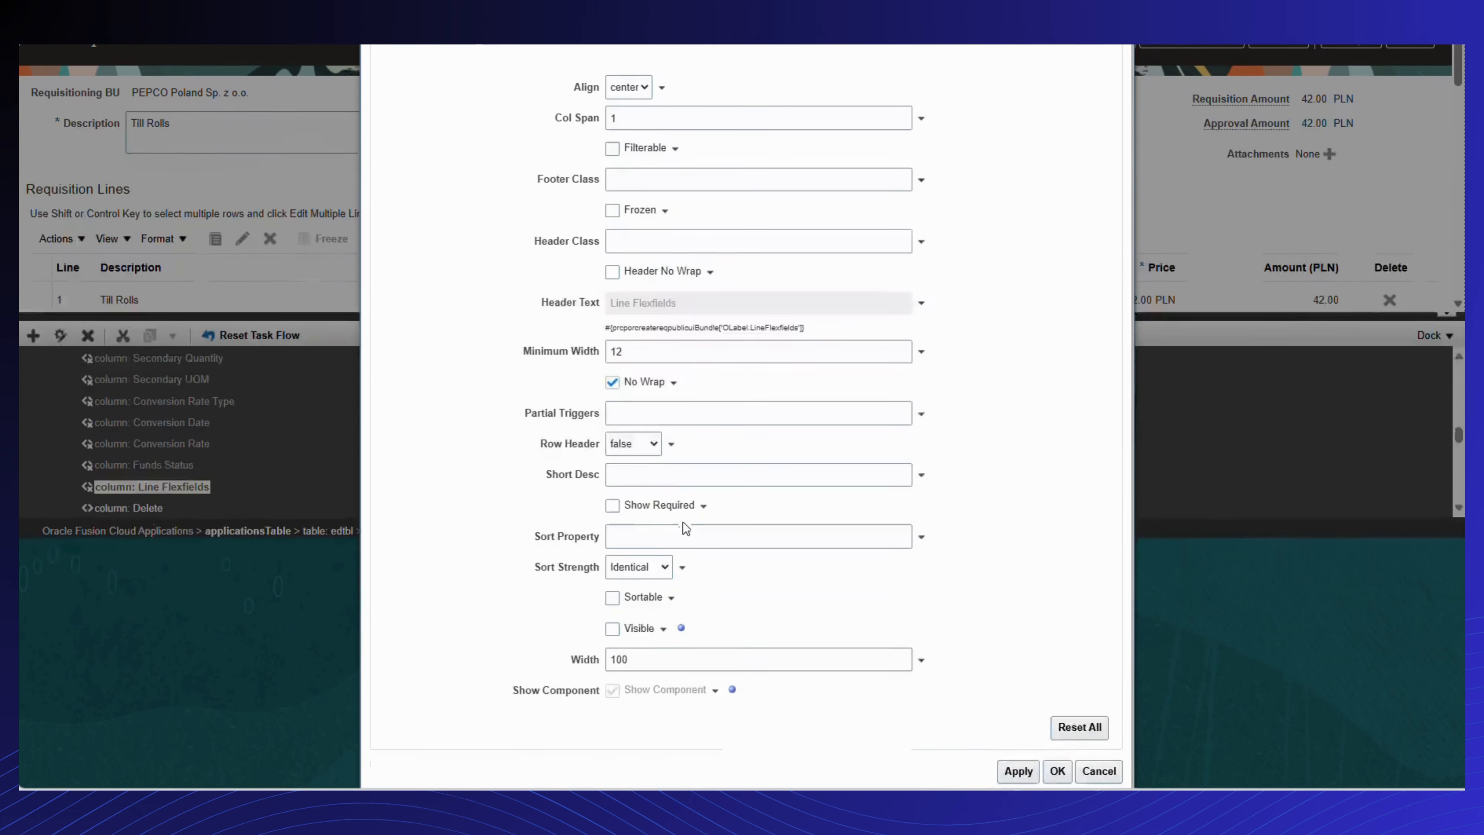
left_click(613, 630)
left_click(1058, 772)
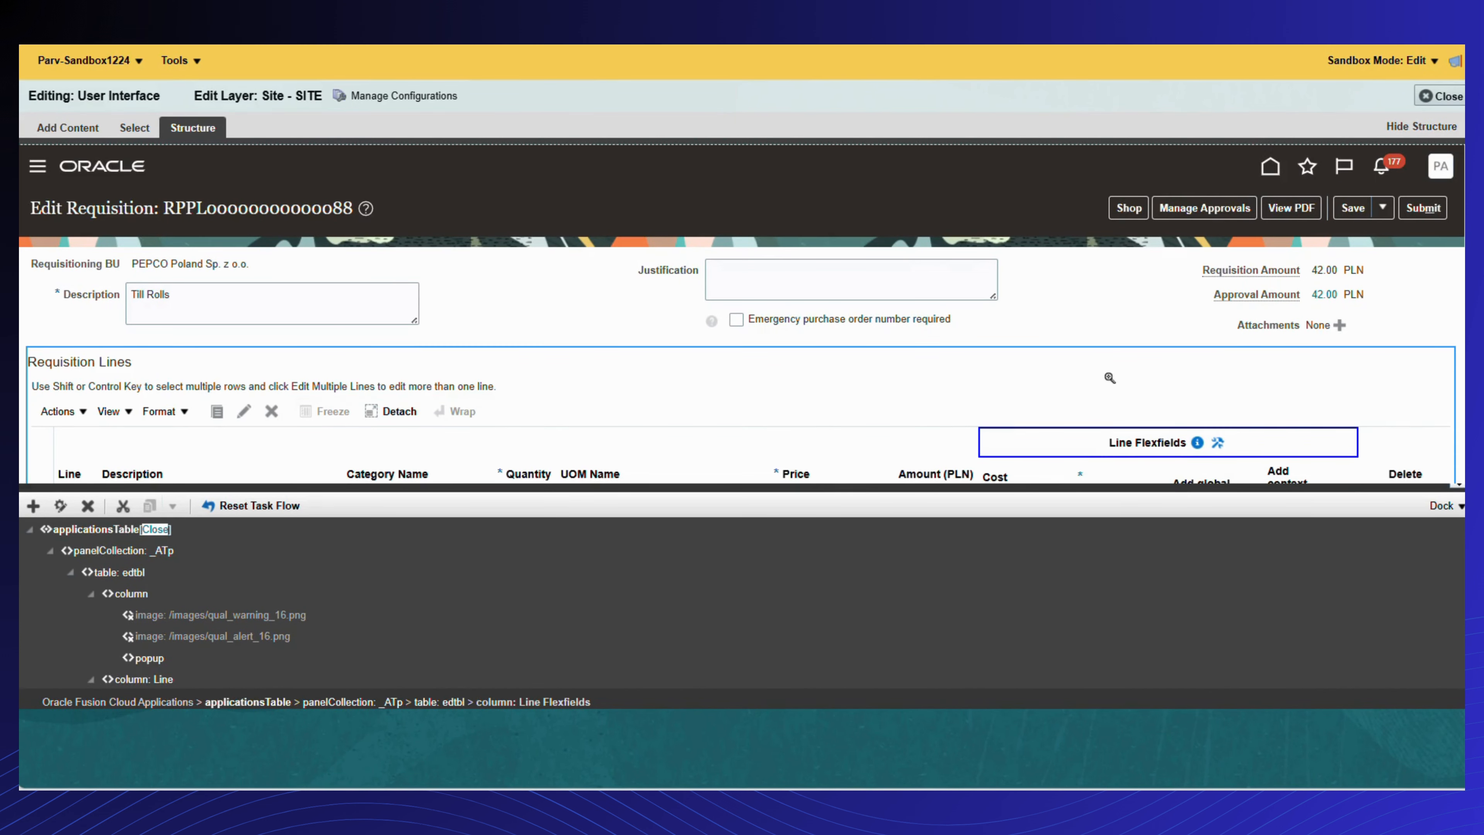
Step: Check the flexfield columns in Requisition Lines, close Page Composer and show the options for the active sandbox
scroll(1107, 377, "down", 2)
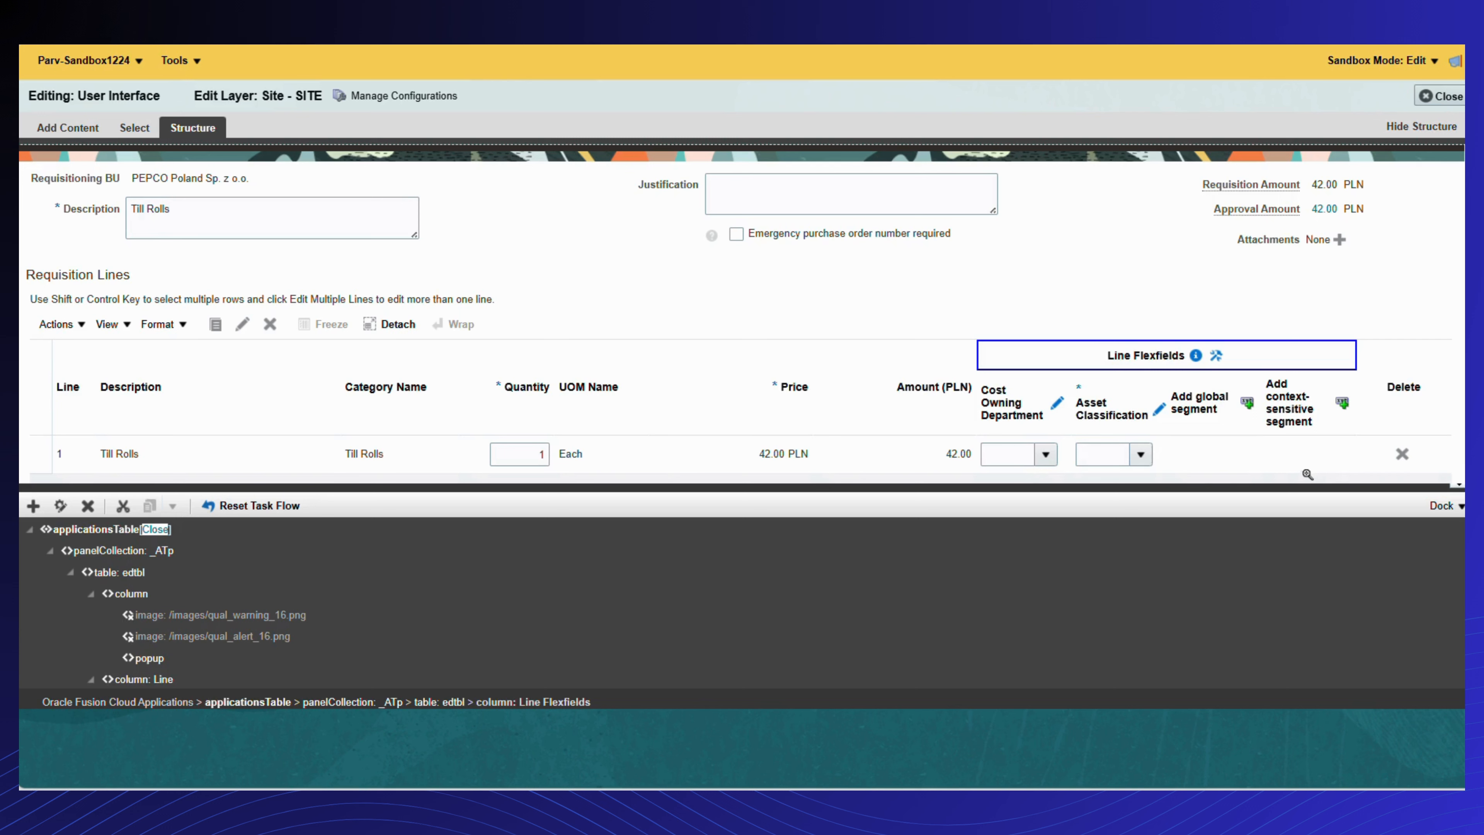
left_click(1442, 100)
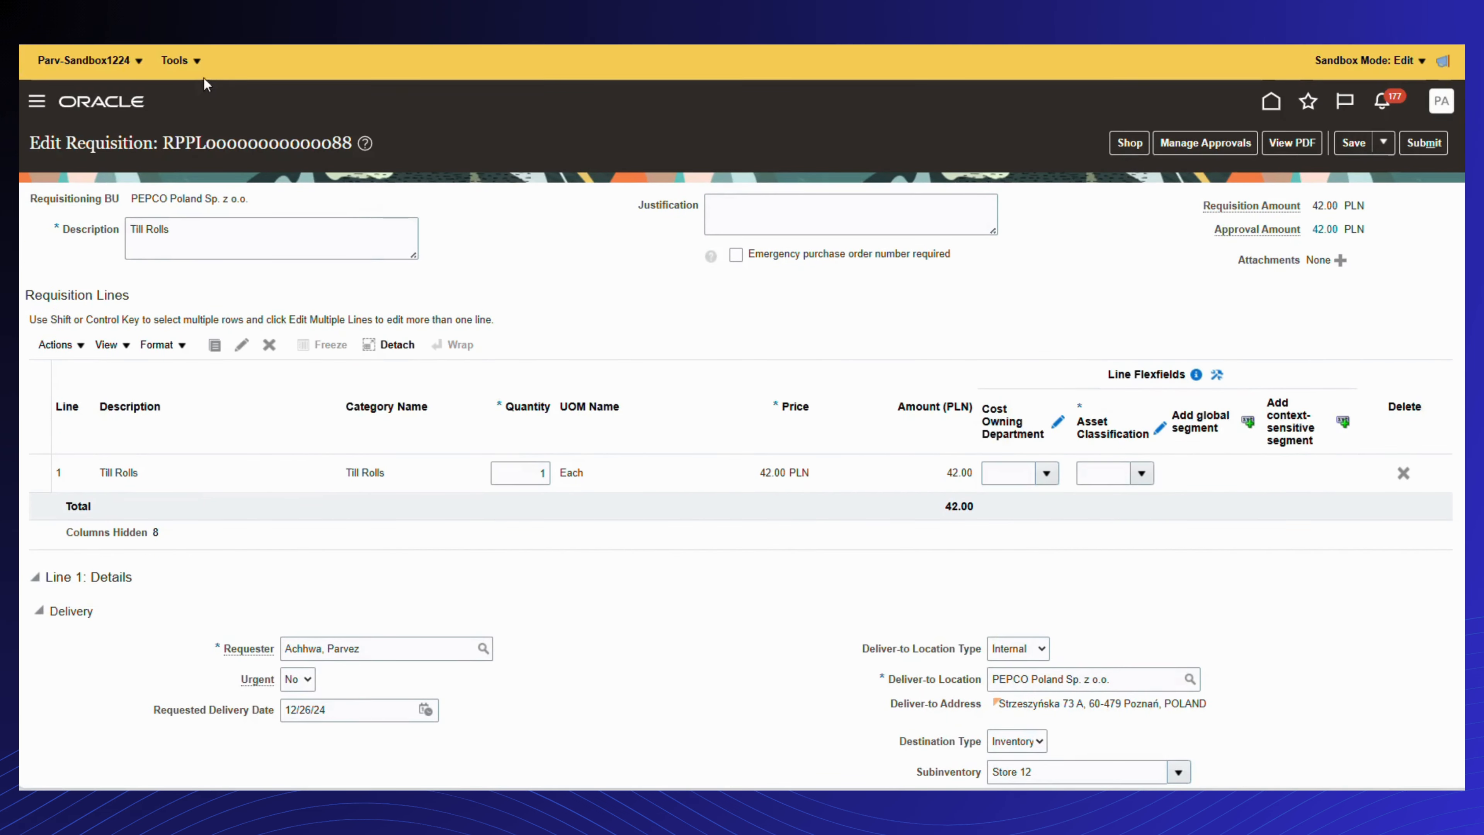
left_click(140, 60)
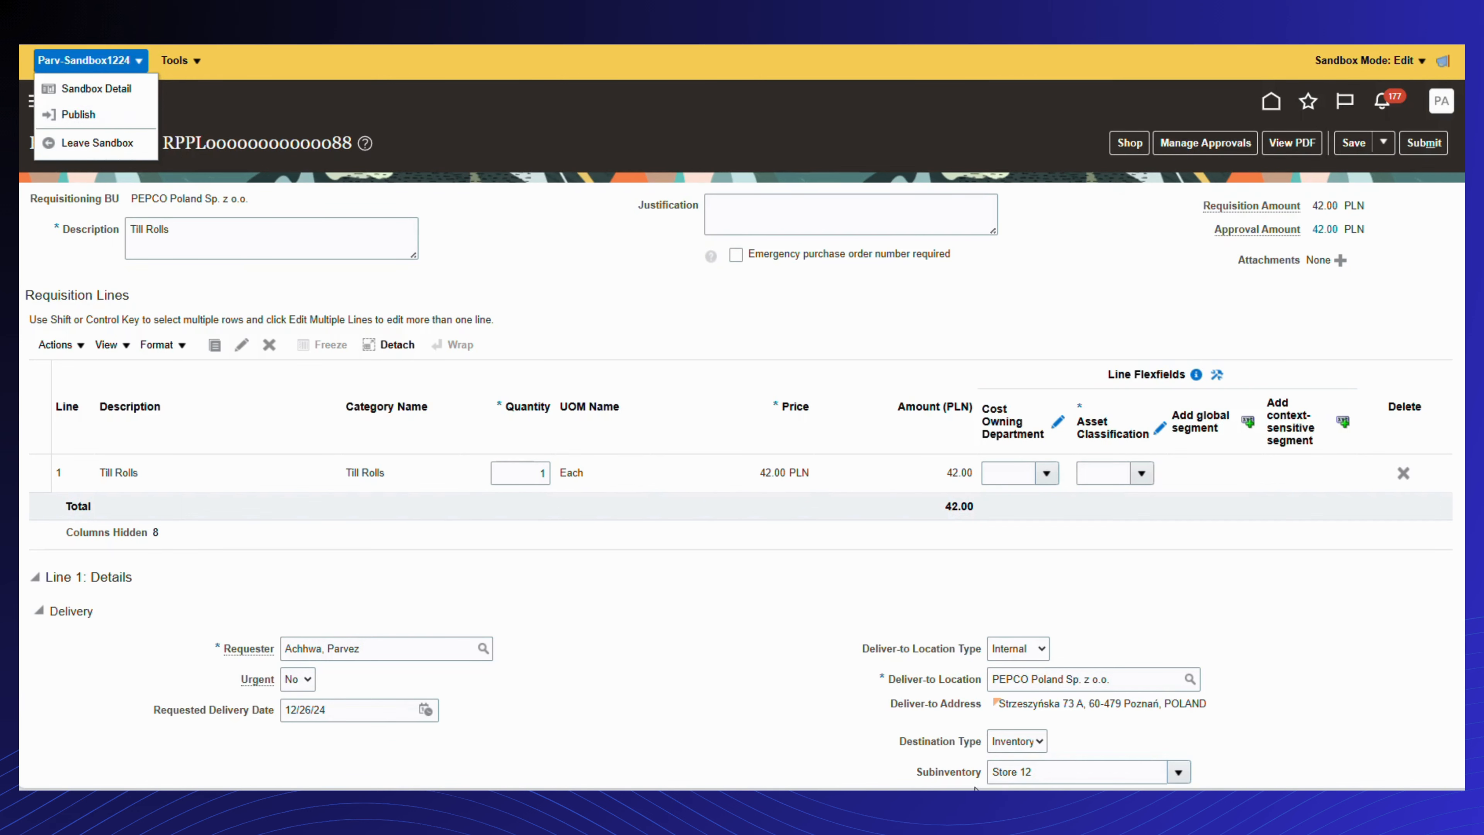
Step: Switch to the Excel outline on Sheet2 and review its item about enabling the DFF through the page composer
mouse_move(963, 768)
left_click(959, 734)
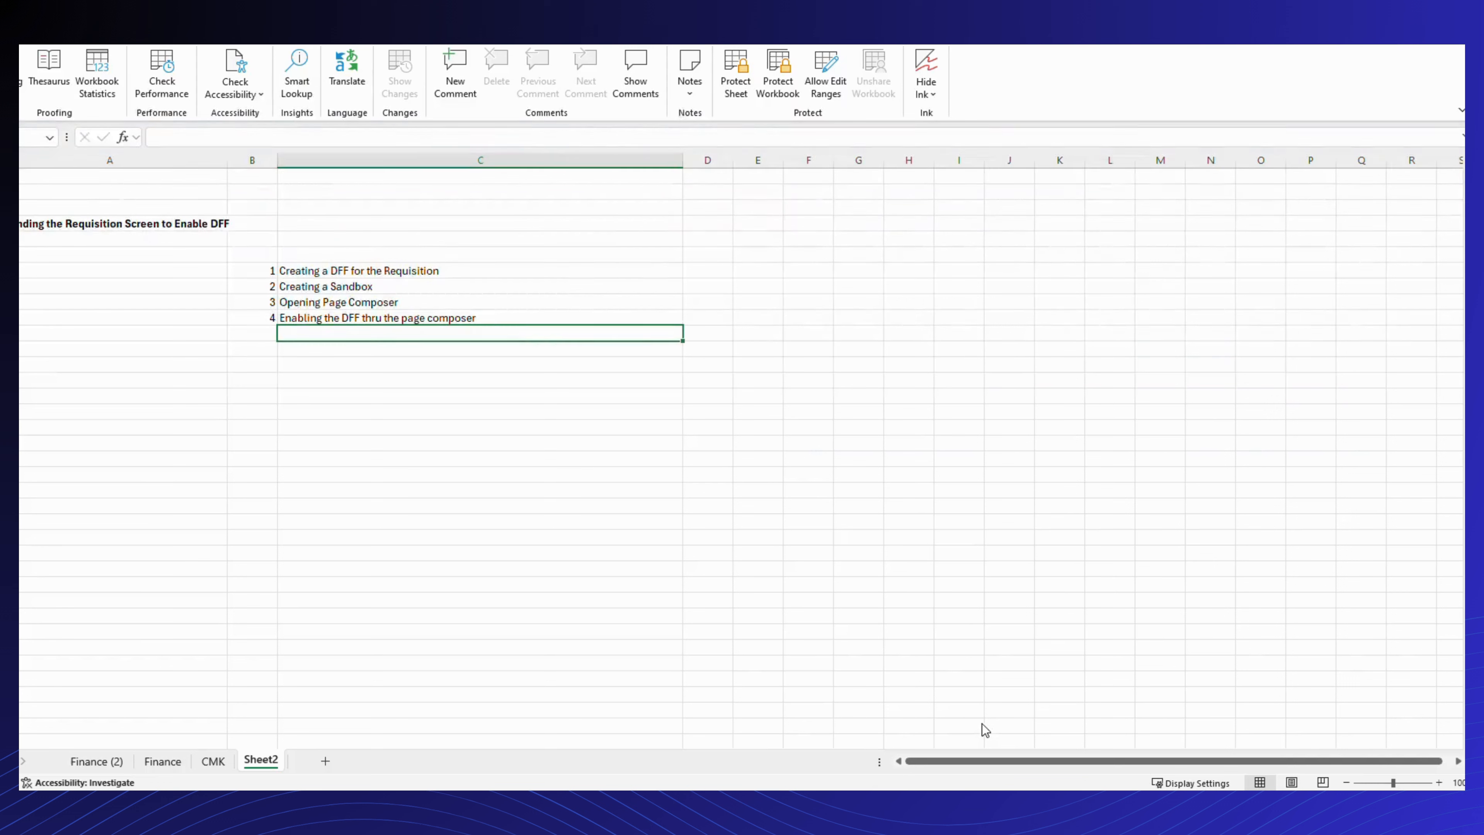
left_click(390, 319)
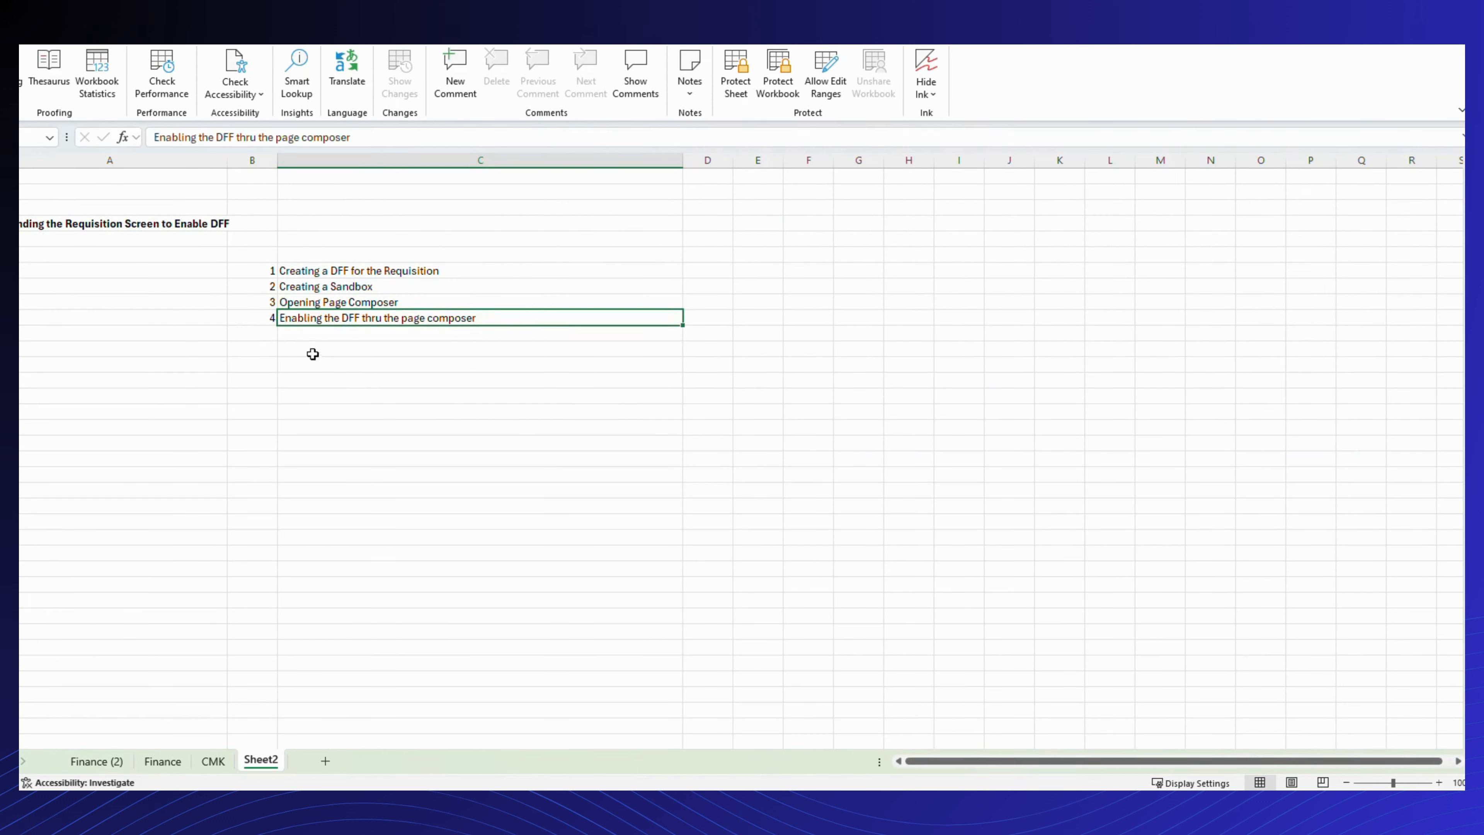
left_click(314, 337)
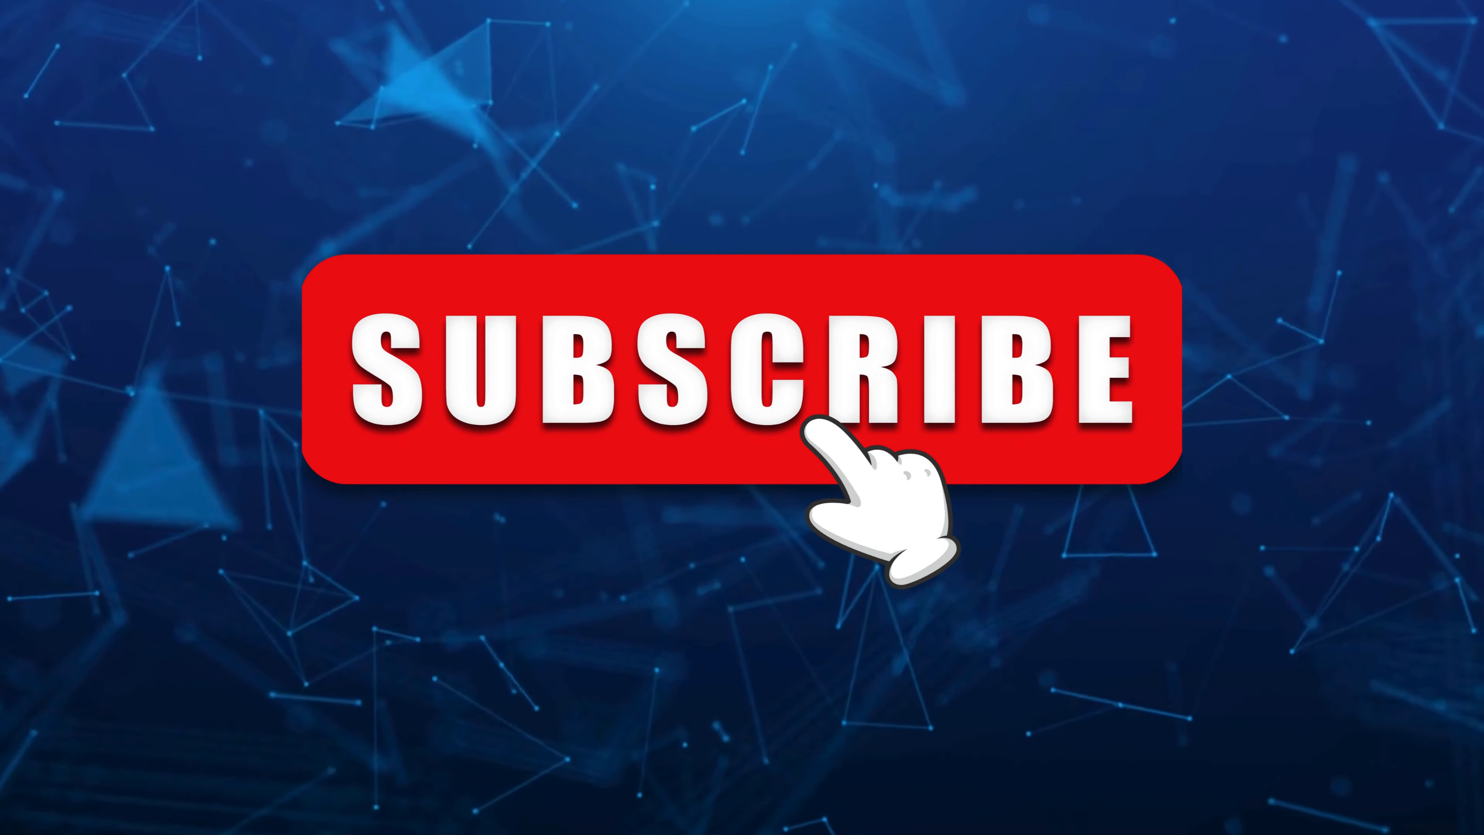